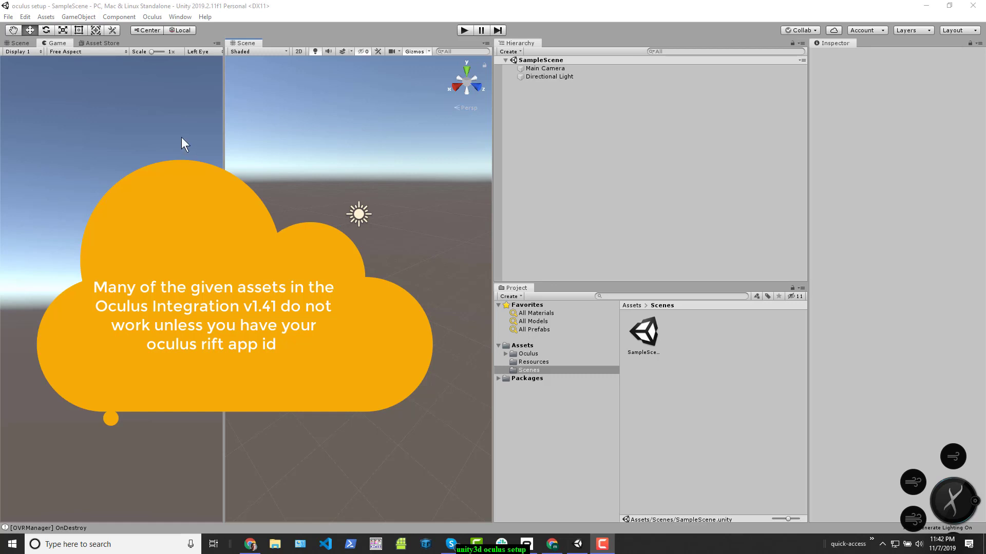
# Open the Oculus avatar settings and select the Oculus Rift App Id field.
pyautogui.click(155, 15)
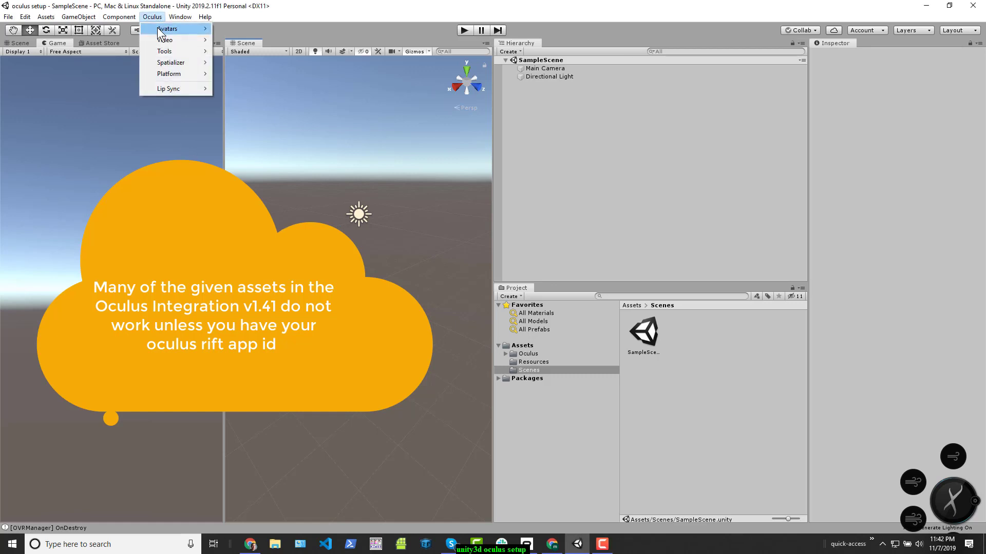
pyautogui.moveTo(187, 27)
pyautogui.click(245, 30)
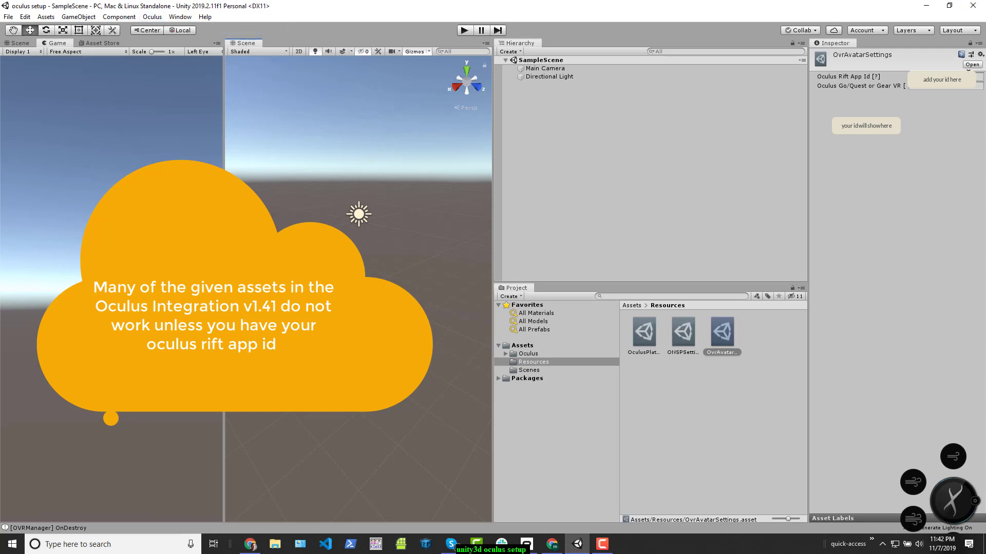
pyautogui.click(968, 76)
# Open the Oculus platform settings and select the Oculus Rift application ID field.
pyautogui.click(152, 17)
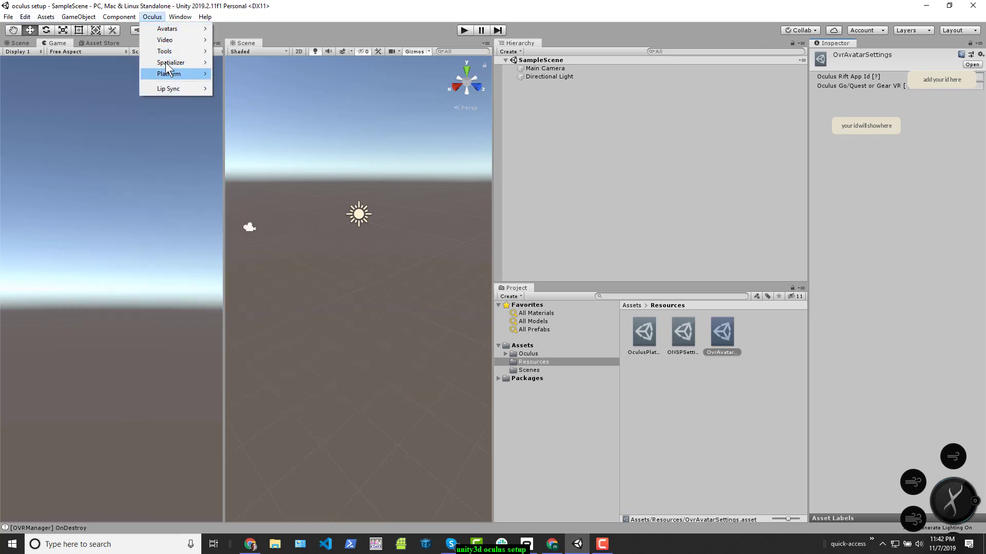
pyautogui.moveTo(170, 76)
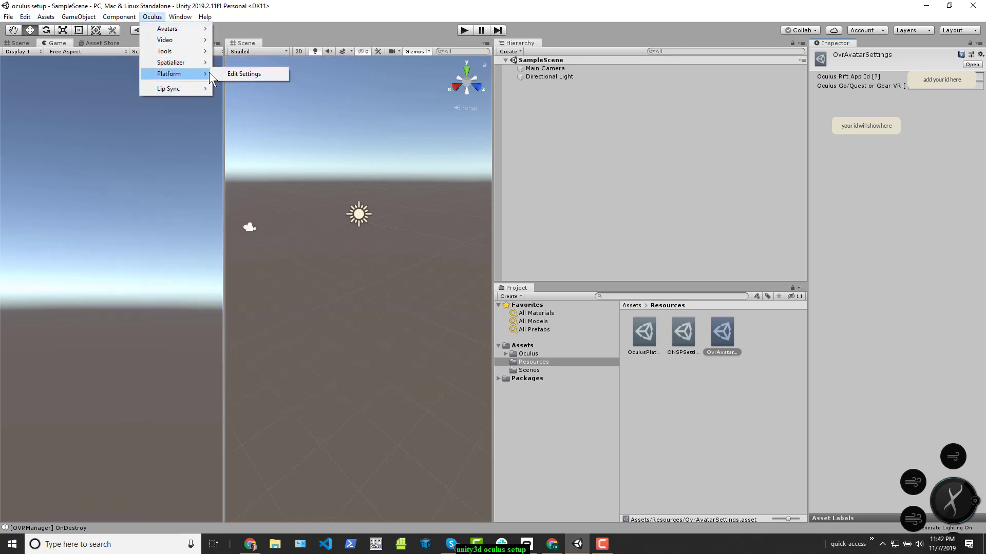
pyautogui.click(235, 74)
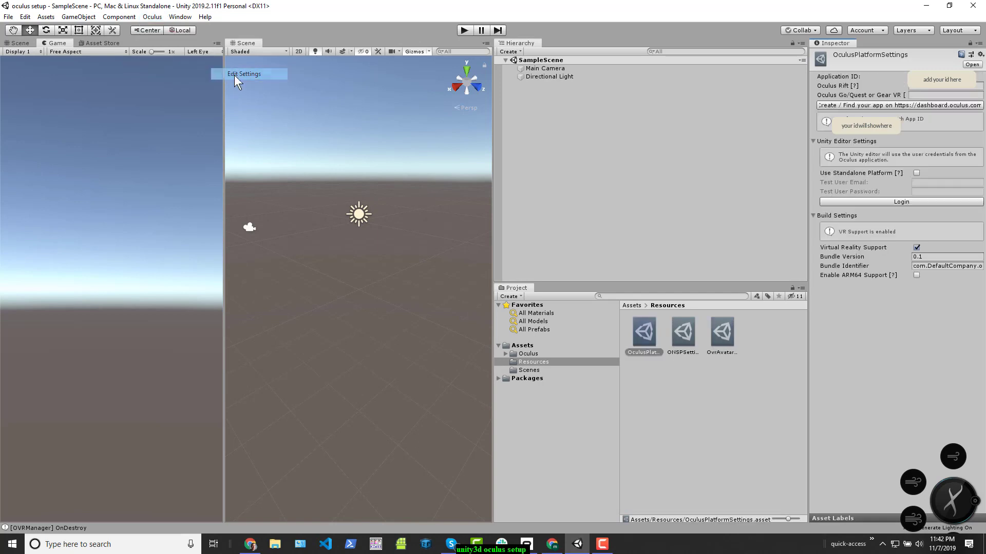
pyautogui.click(970, 86)
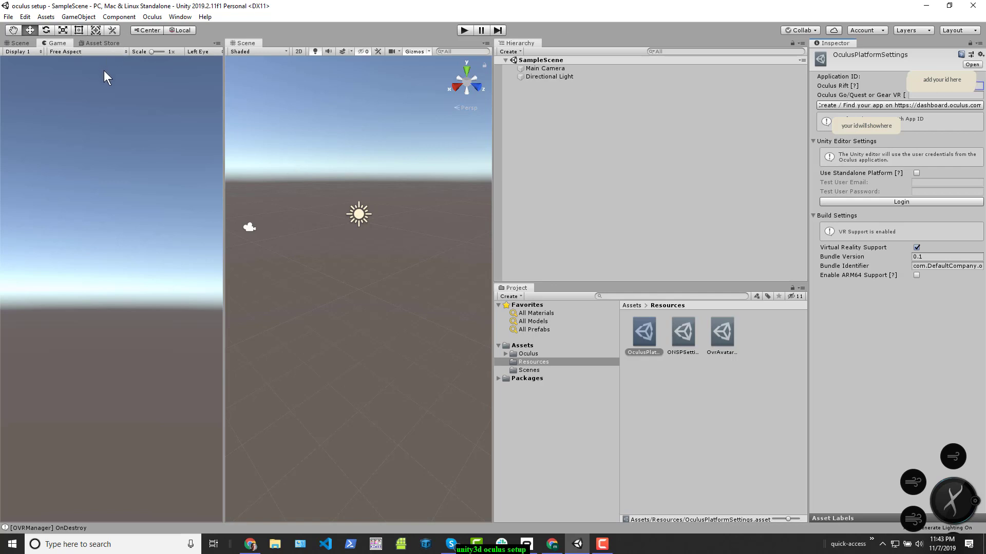
pyautogui.click(144, 17)
pyautogui.click(145, 18)
pyautogui.click(145, 17)
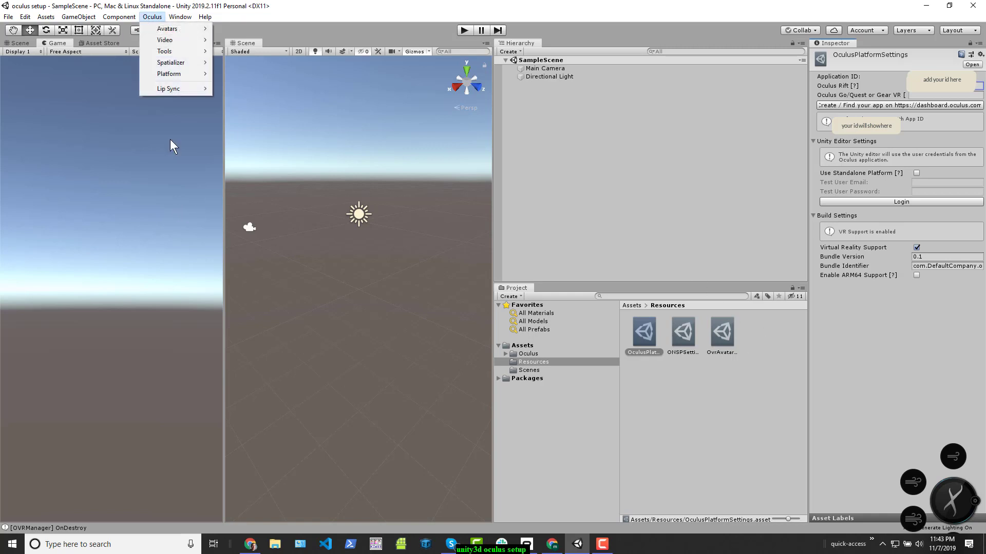
pyautogui.click(183, 5)
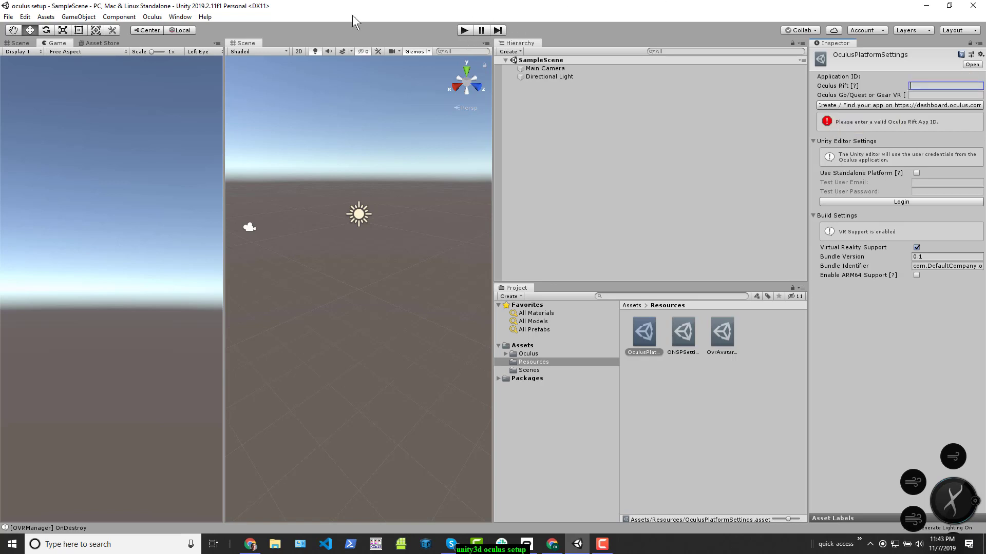
# Review the Oculus platform settings again, along with the Rift and Go/Quest app ID fields in the avatar settings.
pyautogui.click(152, 17)
pyautogui.moveTo(162, 77)
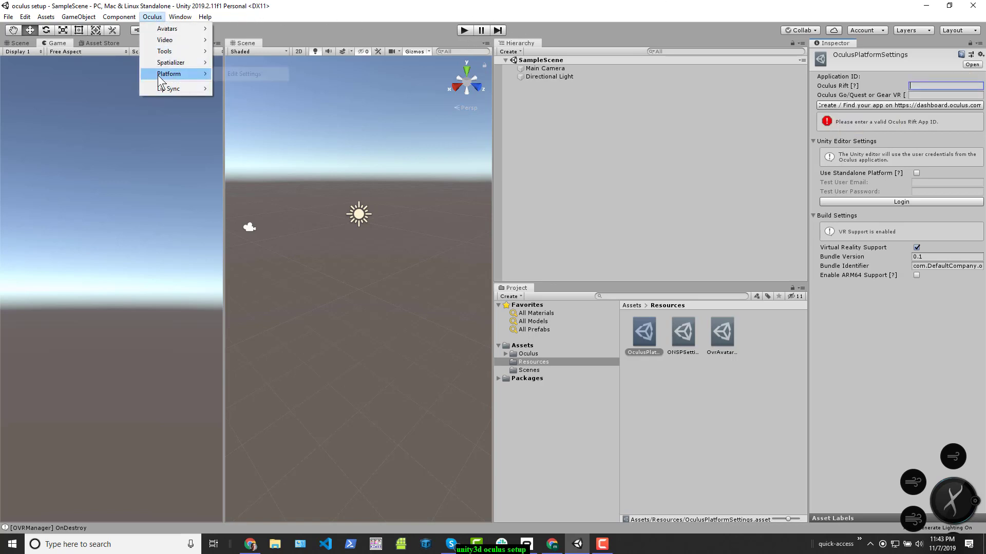
pyautogui.click(251, 75)
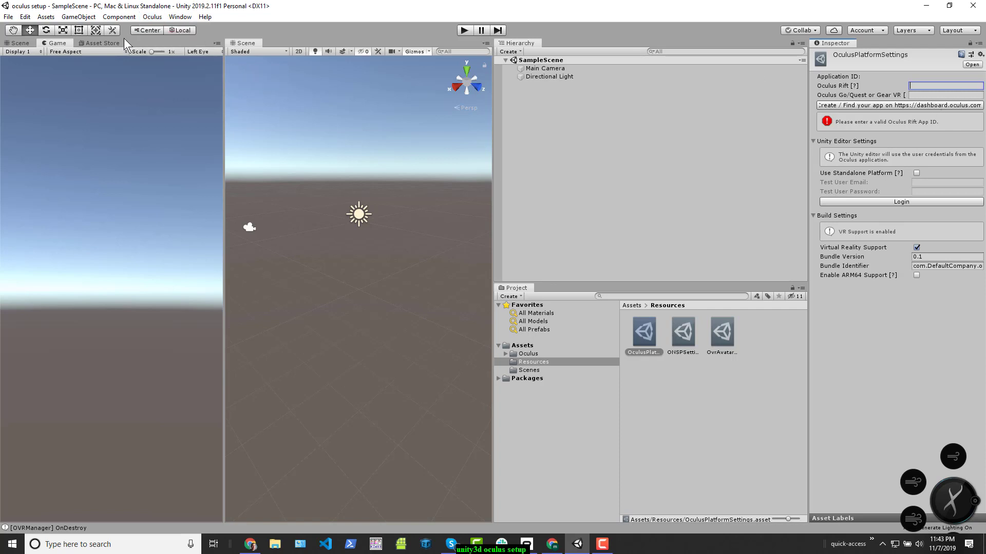
pyautogui.click(152, 17)
pyautogui.moveTo(179, 30)
pyautogui.click(239, 29)
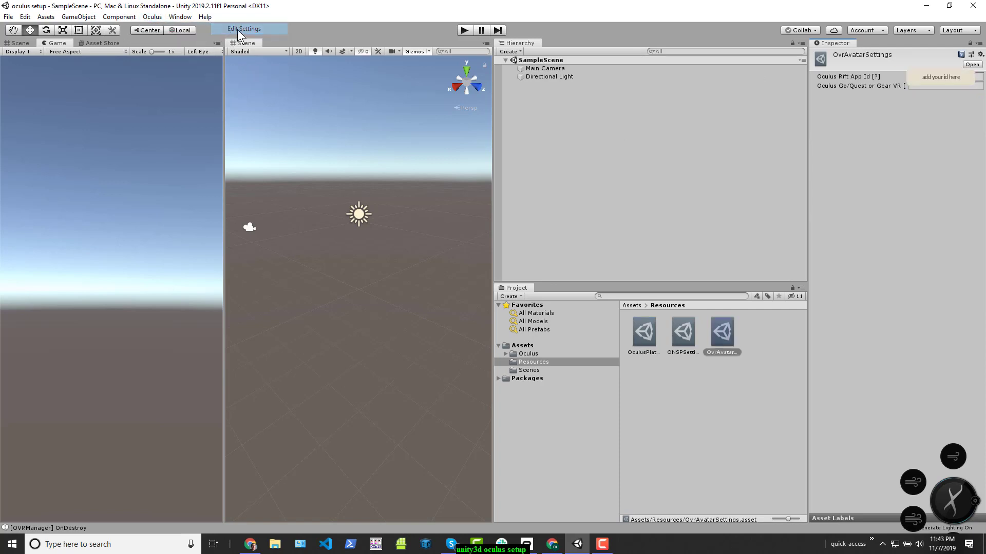
pyautogui.click(970, 86)
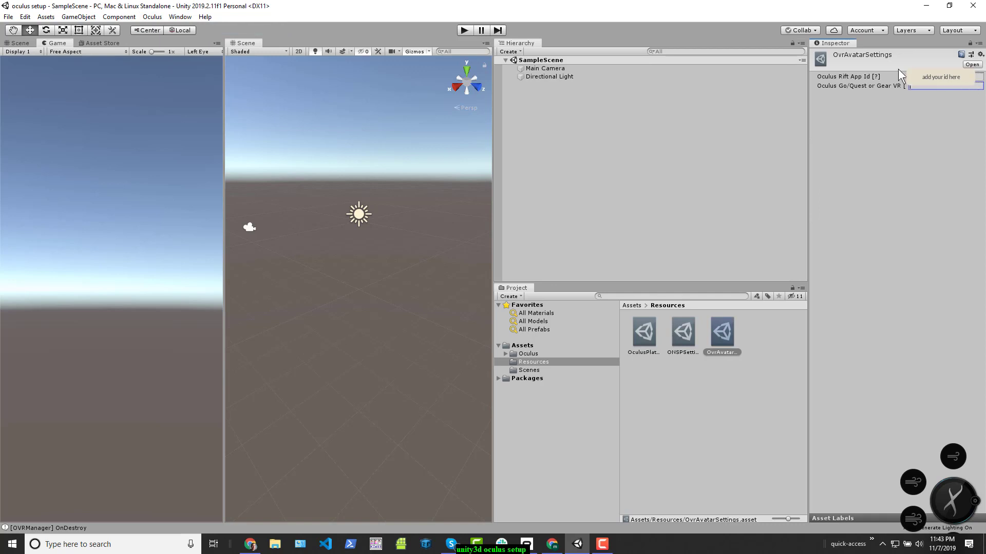
pyautogui.click(979, 77)
pyautogui.click(618, 145)
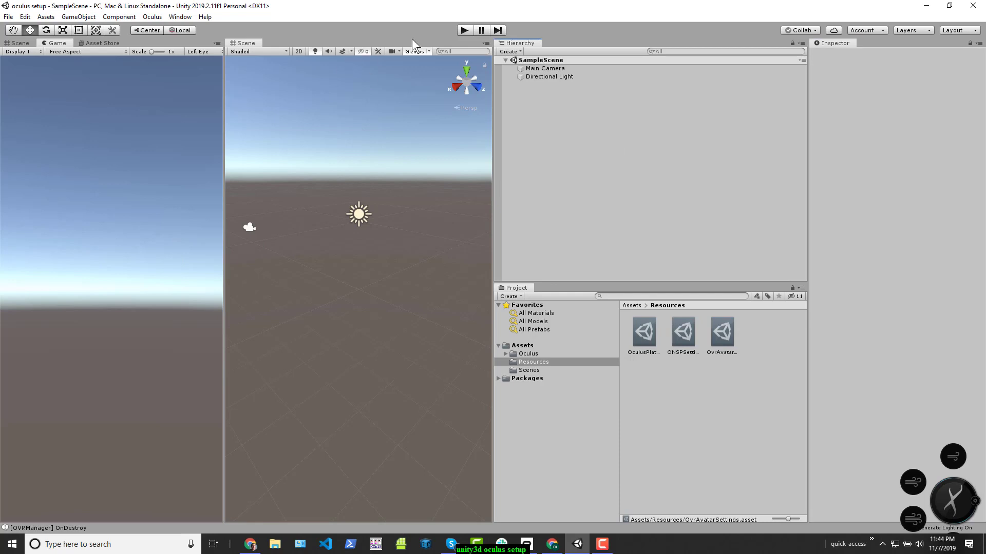
# Delete the Main Camera from SampleScene and add the LocalAvatar prefab, searching the project assets for "local".
pyautogui.click(567, 68)
pyautogui.press('Delete')
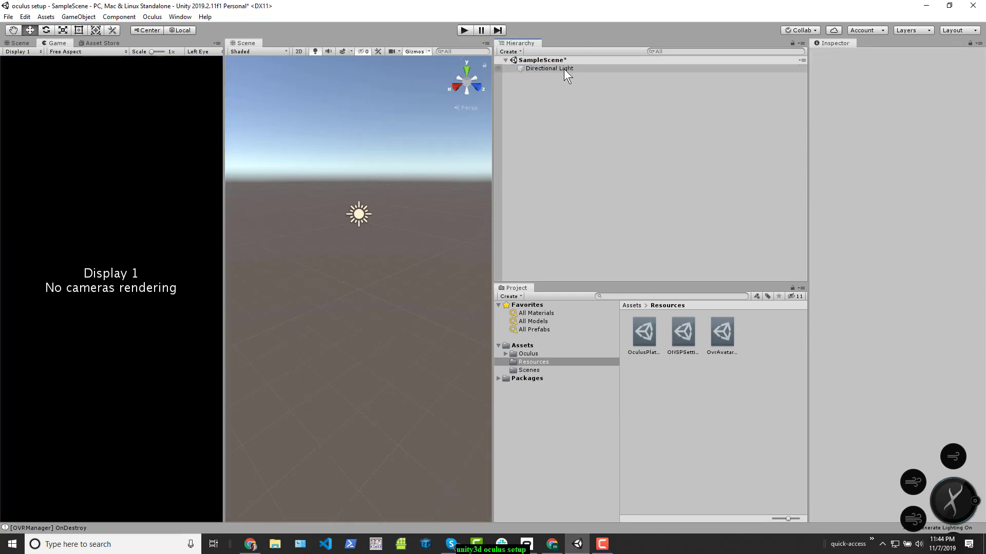
pyautogui.click(707, 298)
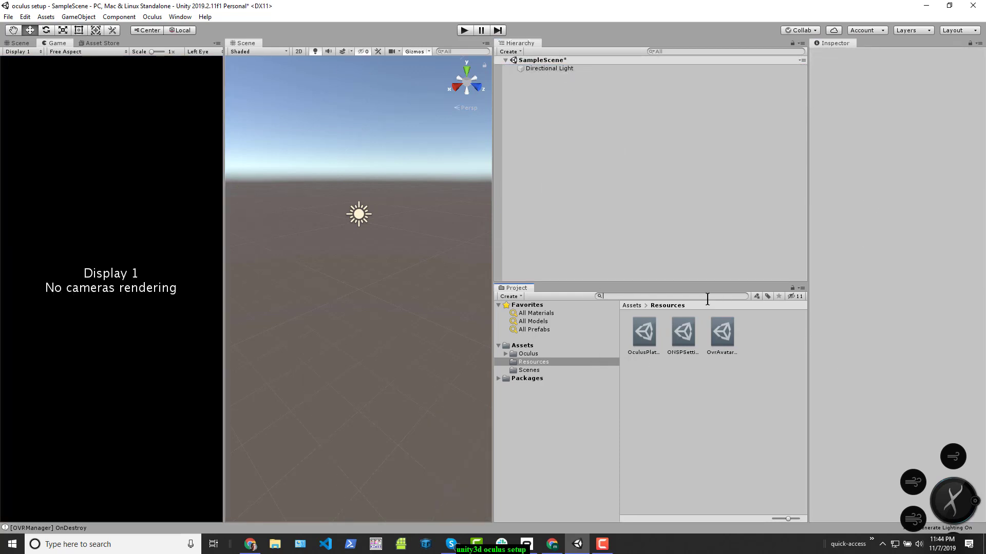
pyautogui.write('local')
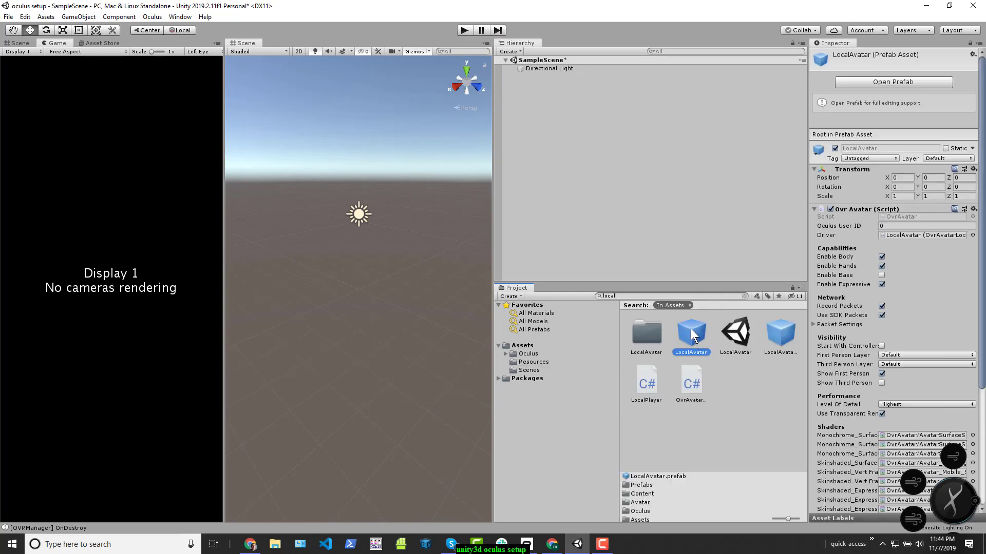
pyautogui.moveTo(687, 331); pyautogui.dragTo(600, 205)
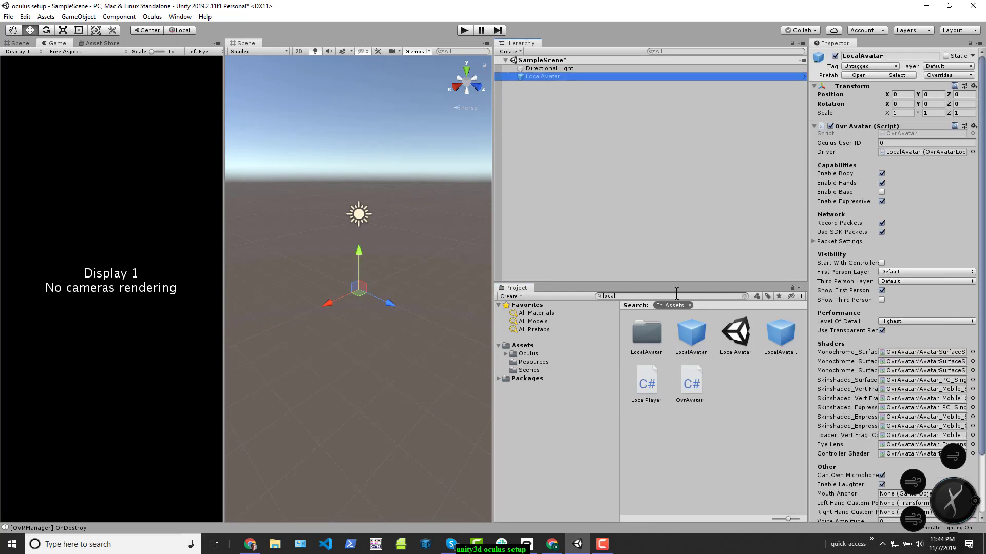
# Search the project assets for "ovrcam" and add the OVRCameraRig prefab to the scene.
pyautogui.click(676, 296)
pyautogui.write('ovr')
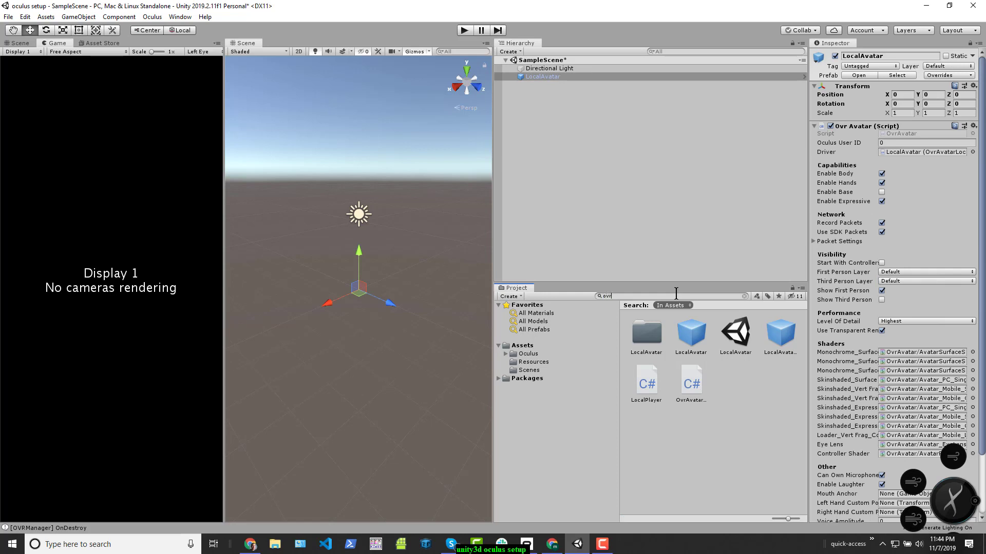
pyautogui.write('cam')
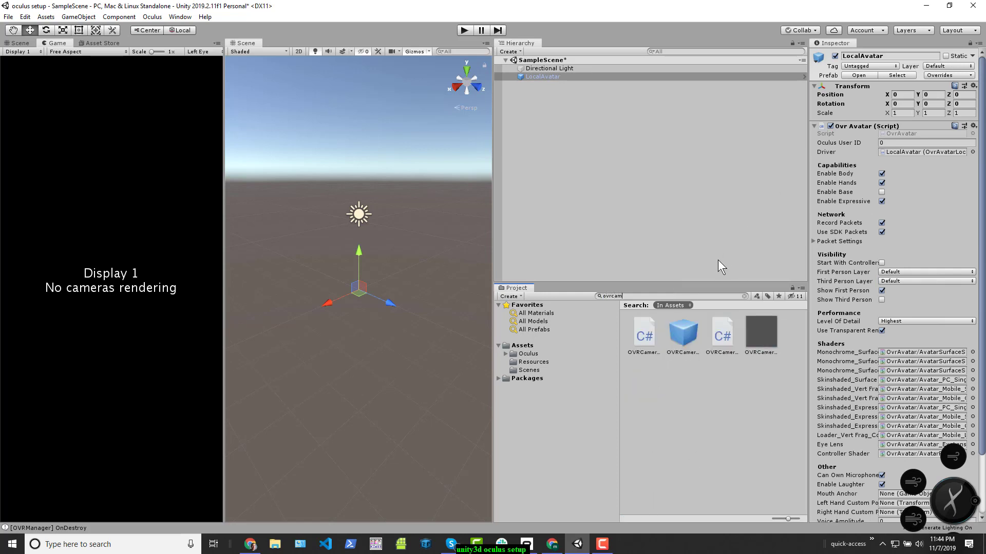
pyautogui.moveTo(670, 343); pyautogui.dragTo(568, 156)
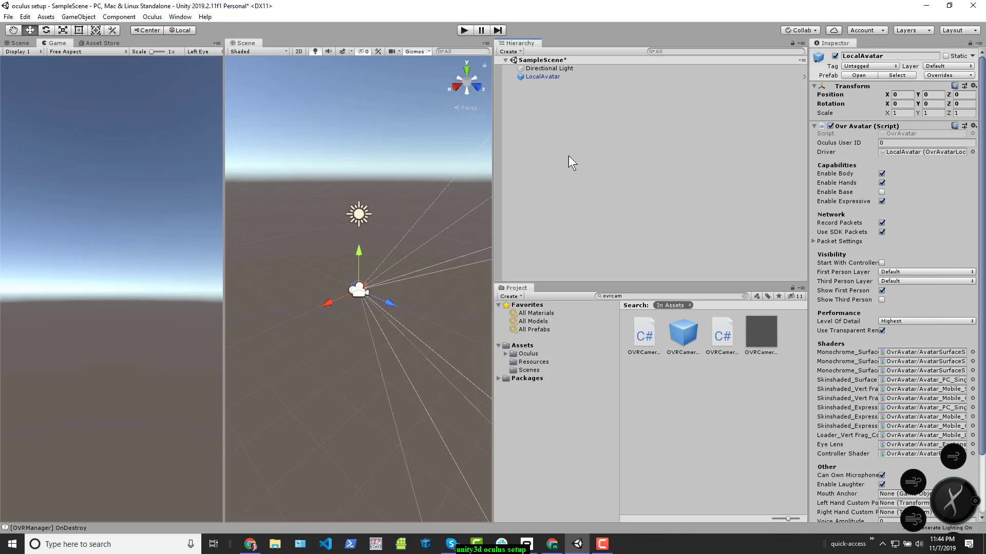
# Set the Tracking Origin Type of the OVRCameraRig's OVR Manager to Floor Level.
pyautogui.click(547, 76)
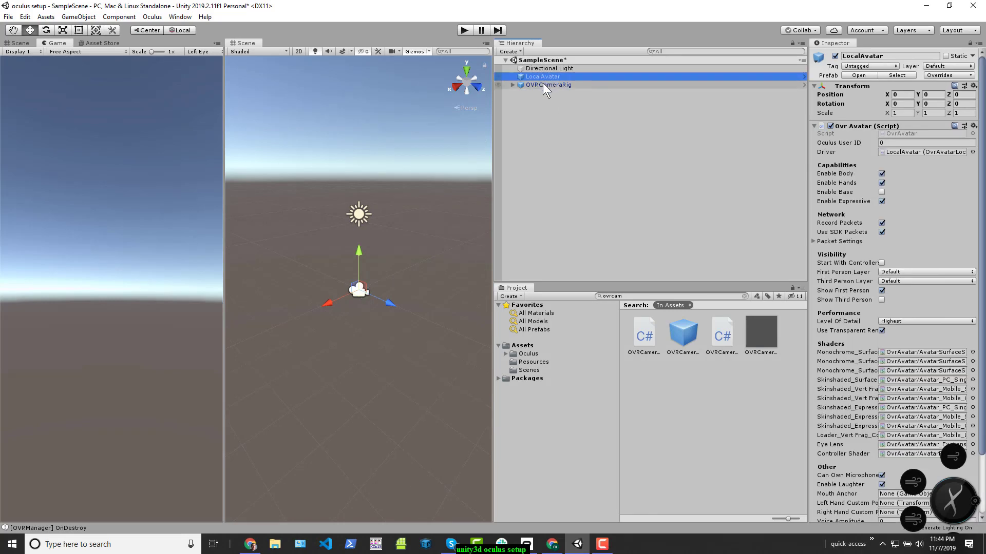
pyautogui.click(542, 84)
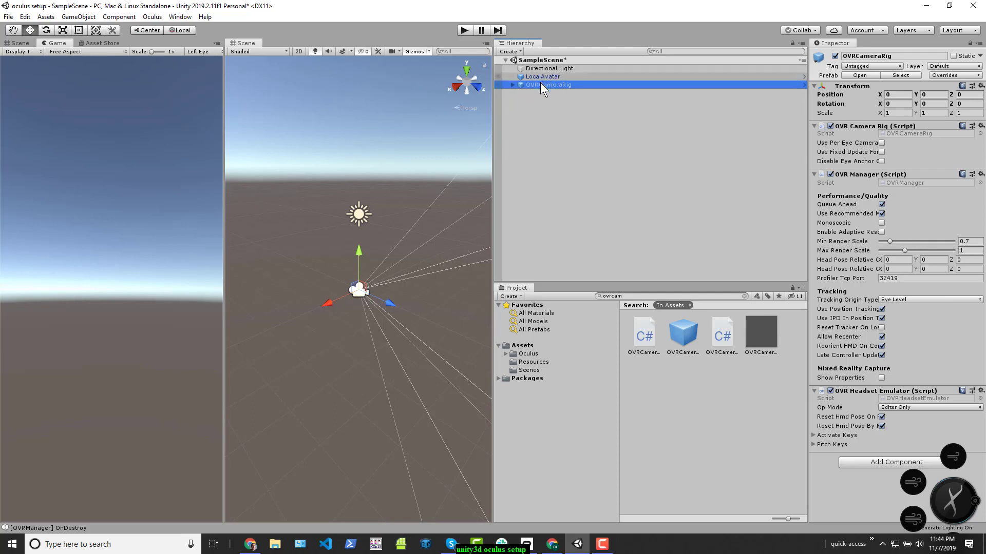
pyautogui.click(524, 77)
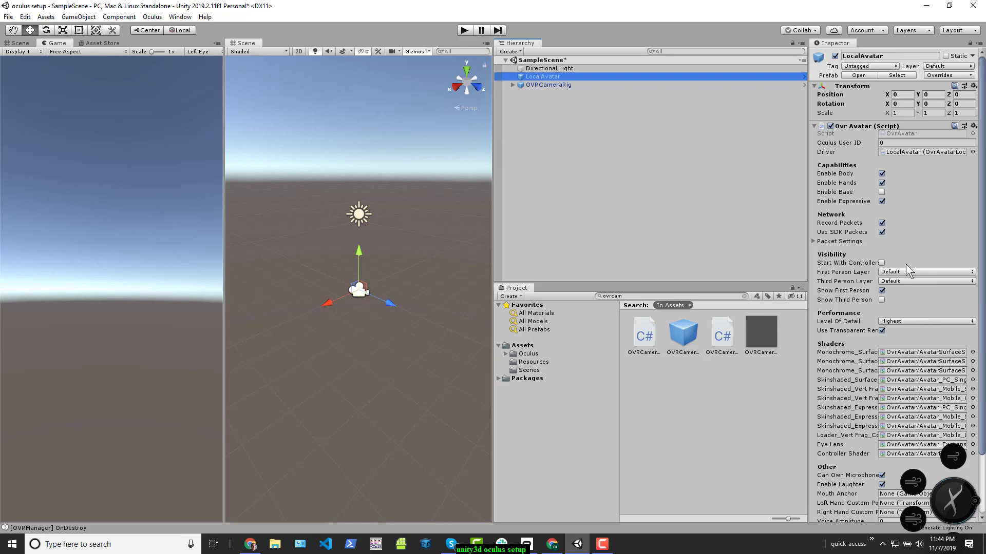
pyautogui.click(565, 85)
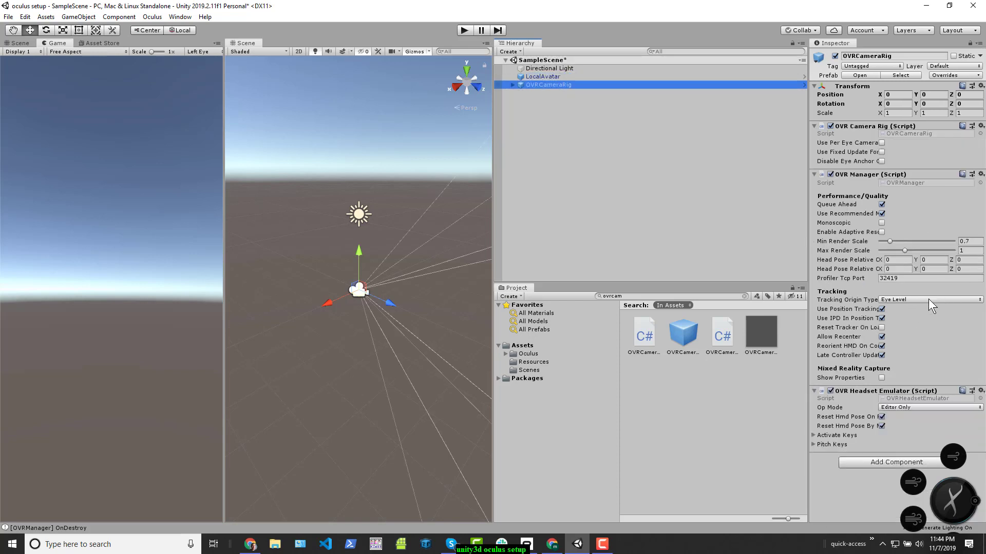
pyautogui.click(928, 299)
pyautogui.click(923, 322)
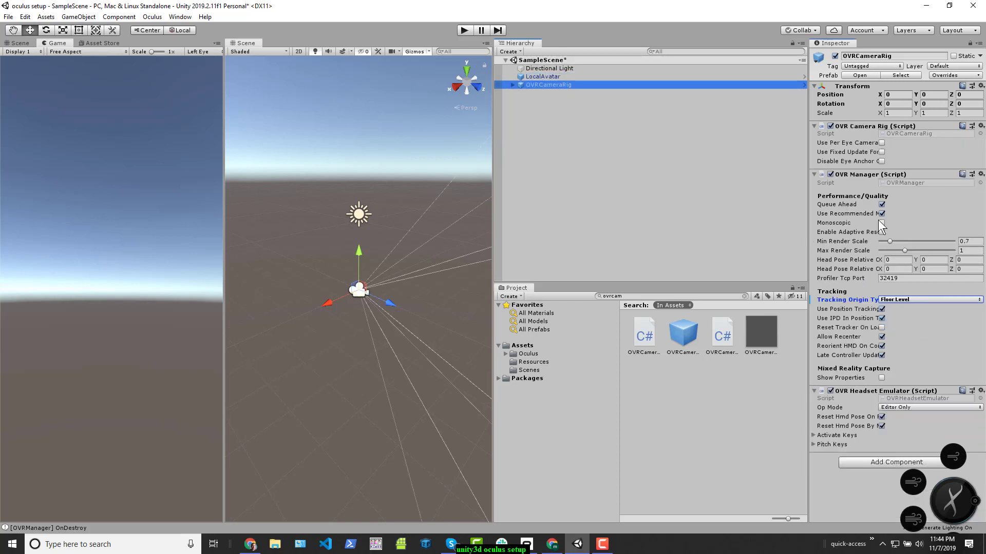
# Add a 3D plane to the scene as the ground.
pyautogui.click(86, 17)
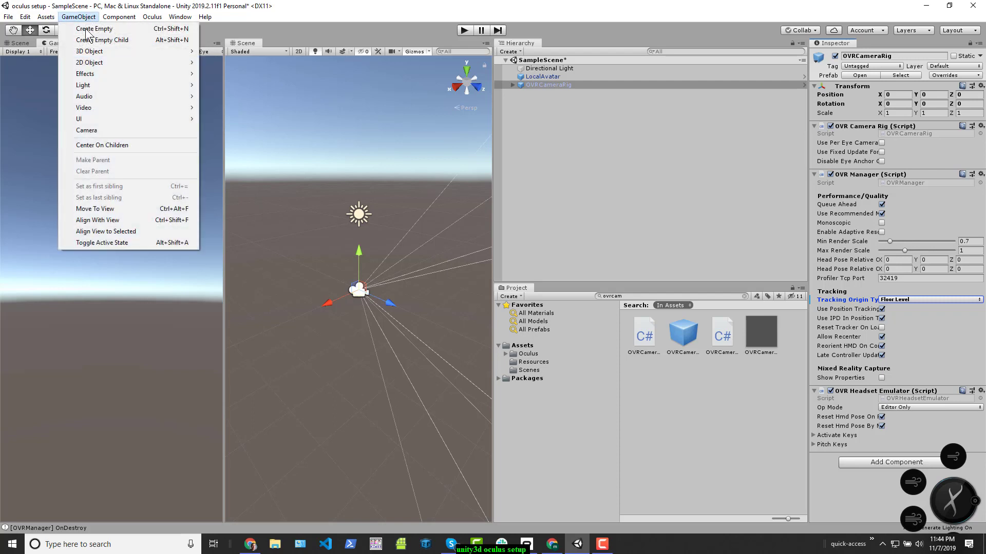
pyautogui.moveTo(92, 52)
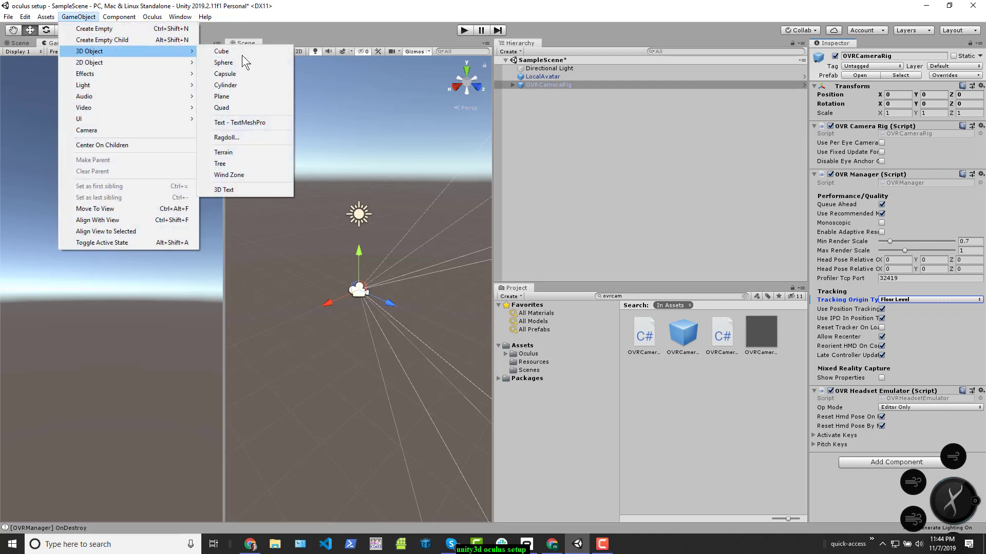
pyautogui.click(270, 95)
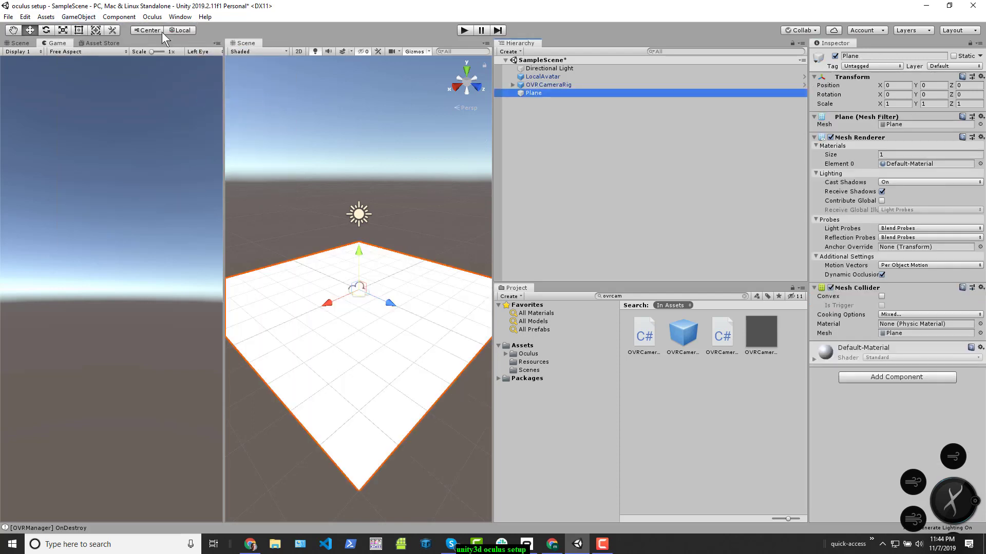
# Add a 3D cube and move it along the Z axis to about 3.33, in front of the camera rig.
pyautogui.click(91, 17)
pyautogui.moveTo(148, 52)
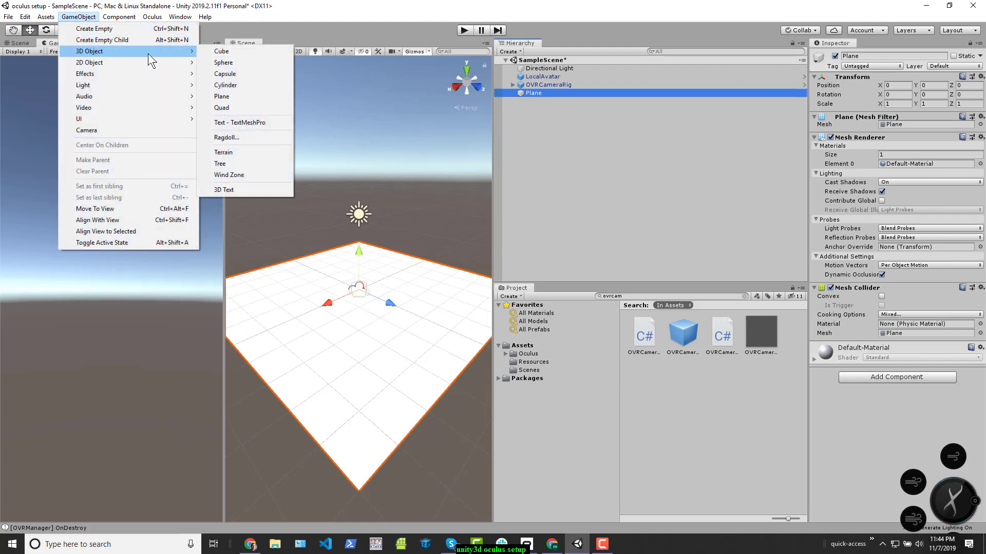
pyautogui.click(251, 52)
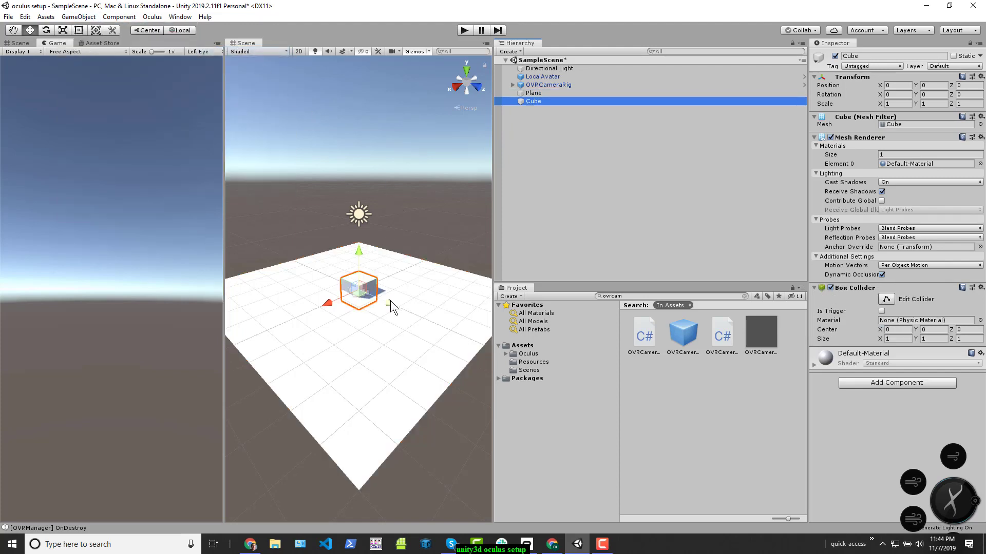
pyautogui.moveTo(390, 301); pyautogui.dragTo(463, 334)
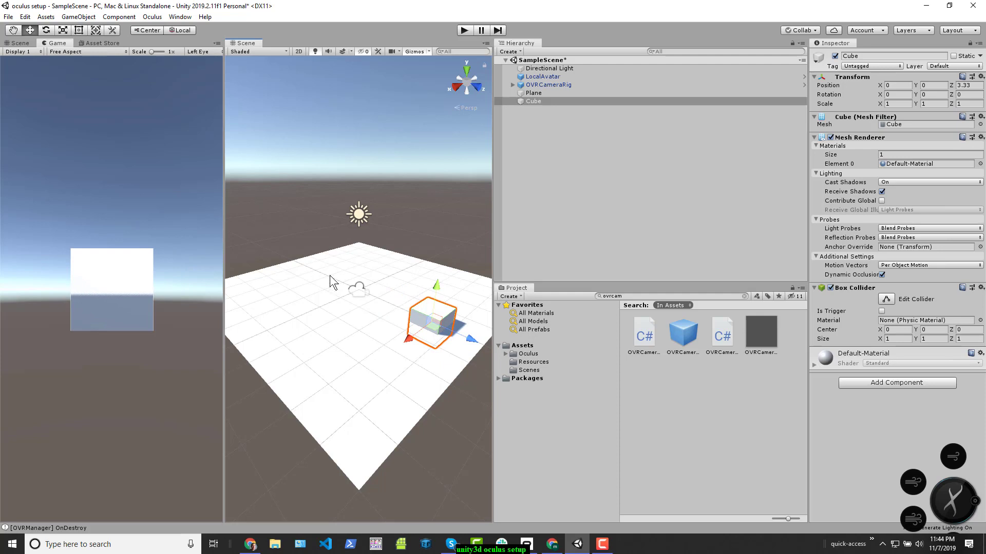
# Raise the OVRCameraRig to a Y position of about 0.51 and test the scene briefly in play mode.
pyautogui.click(359, 290)
pyautogui.moveTo(361, 252); pyautogui.dragTo(362, 241)
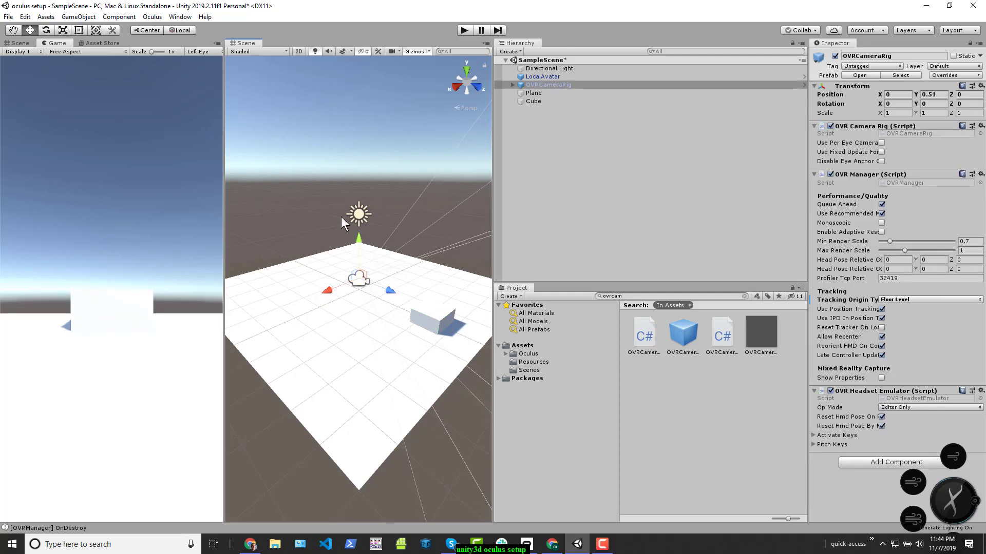
pyautogui.click(463, 30)
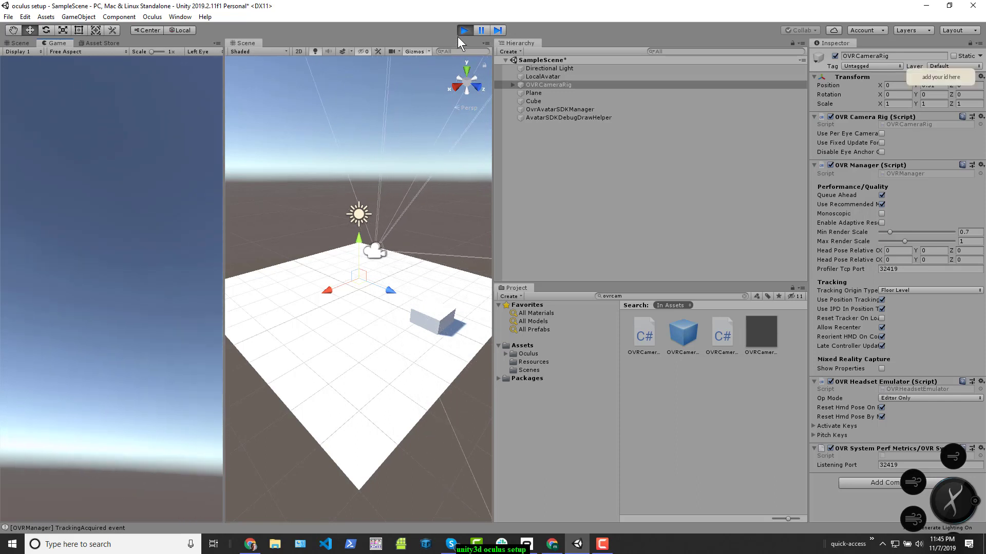
pyautogui.click(463, 31)
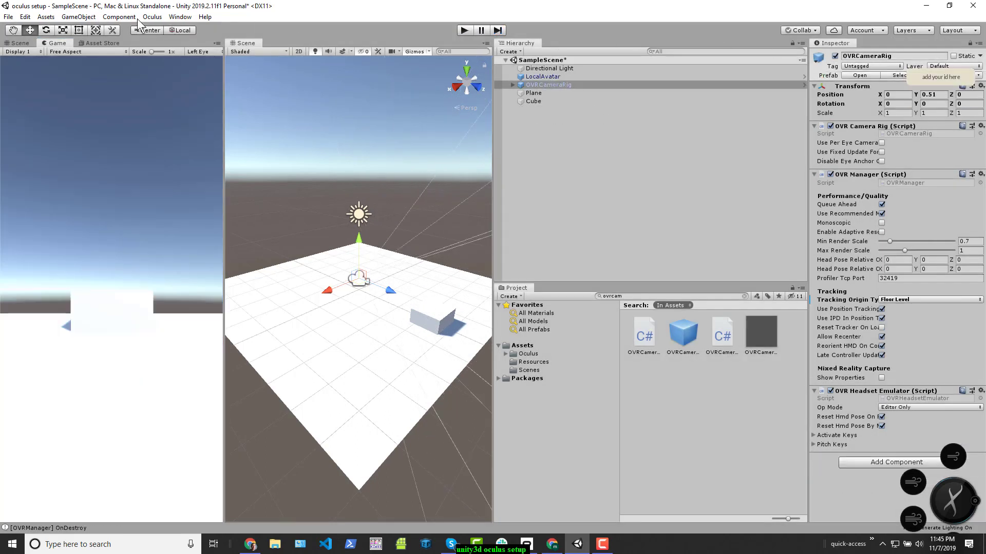
# Open the Oculus avatar settings to check the app ID fields.
pyautogui.click(152, 17)
pyautogui.moveTo(169, 29)
pyautogui.click(252, 29)
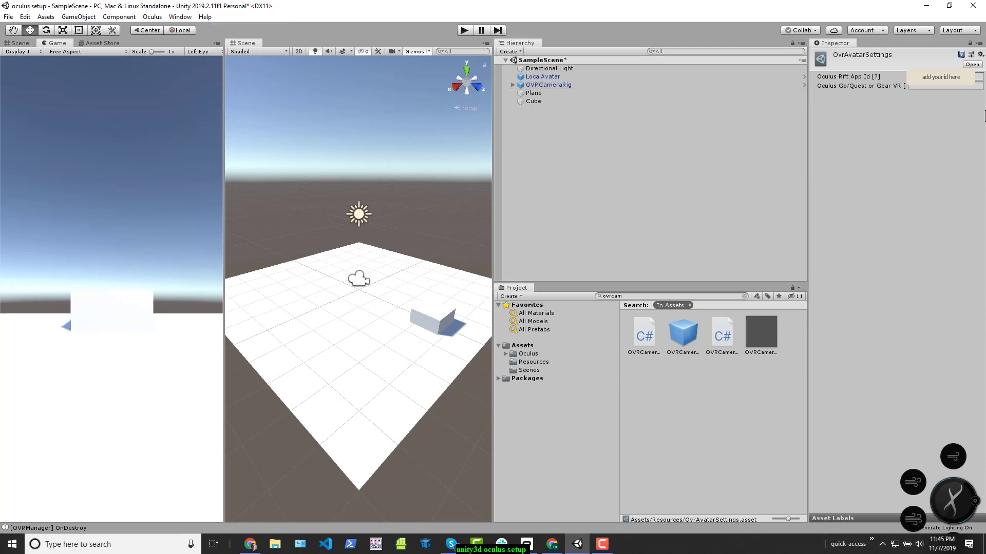
# Paste the Oculus Rift app ID into the Oculus avatar settings.
pyautogui.click(929, 85)
pyautogui.rightClick(930, 86)
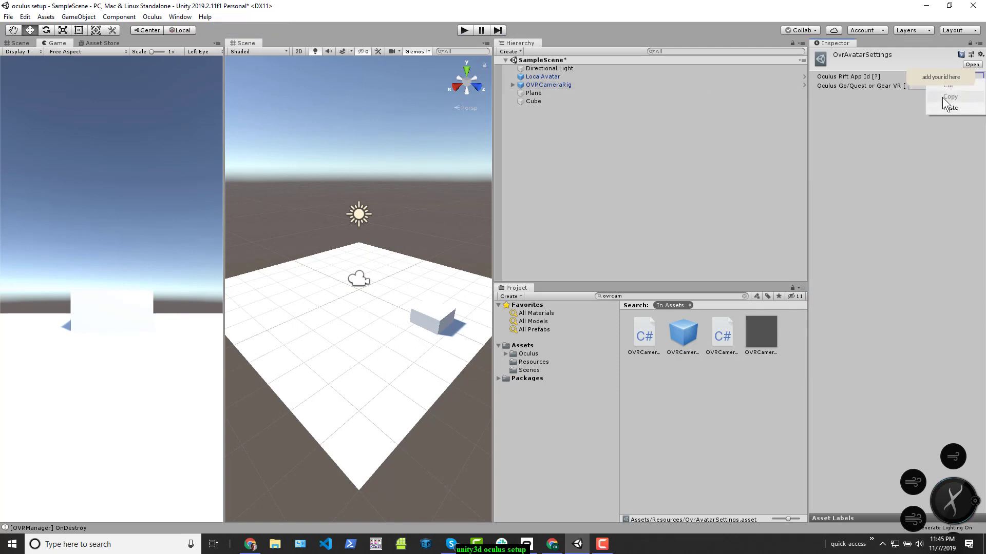
pyautogui.click(947, 108)
# Open the Oculus platform settings and paste the app ID as the Oculus Rift application ID.
pyautogui.click(119, 17)
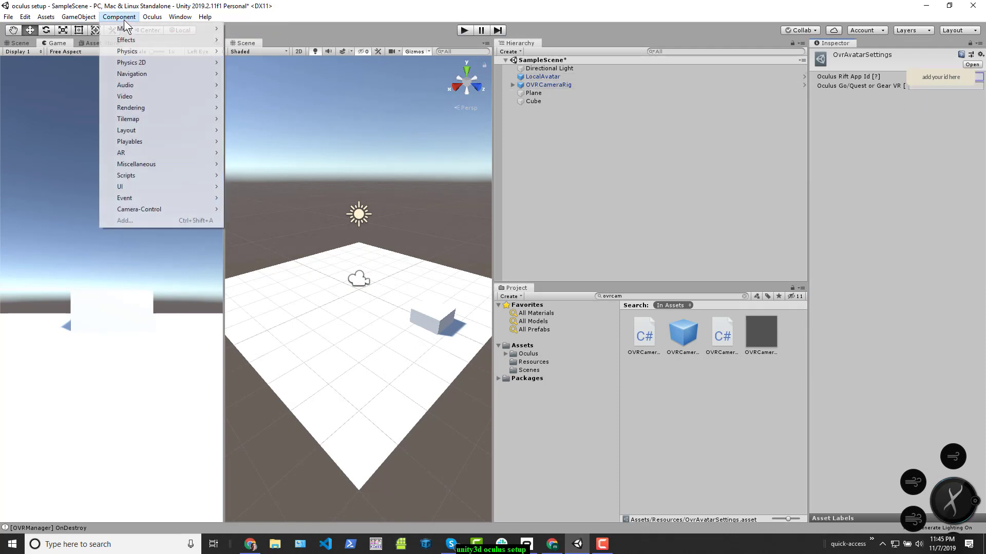
pyautogui.moveTo(133, 29)
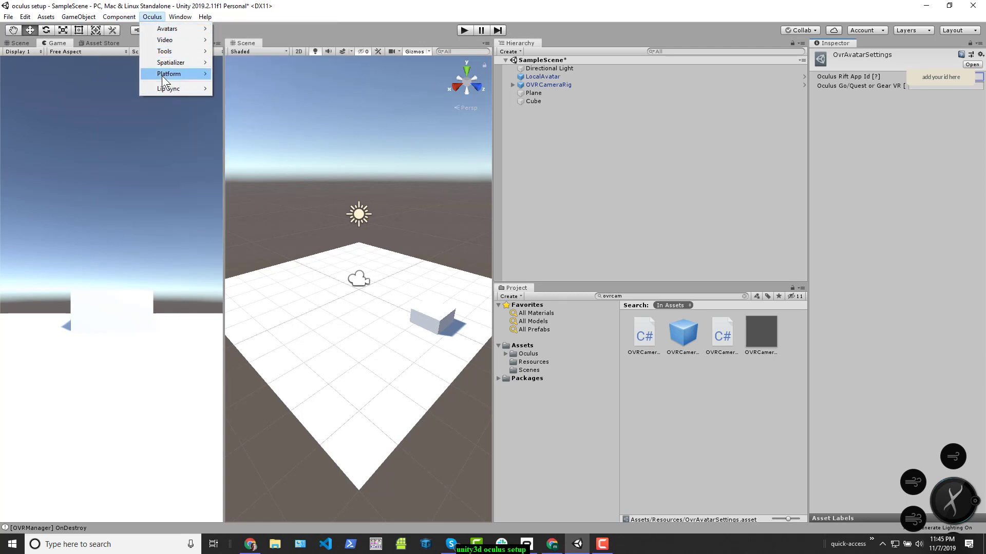
pyautogui.moveTo(177, 76)
pyautogui.click(251, 76)
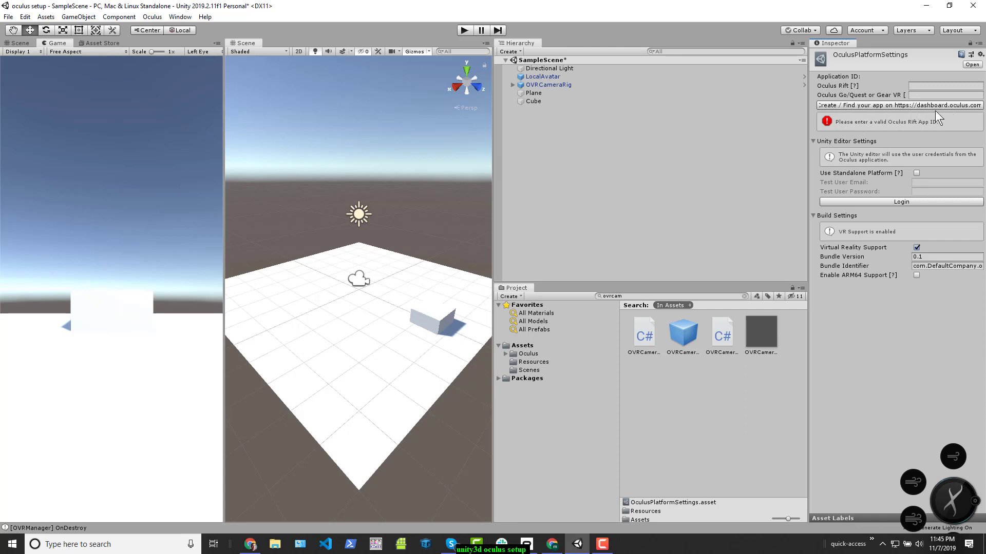
pyautogui.click(148, 18)
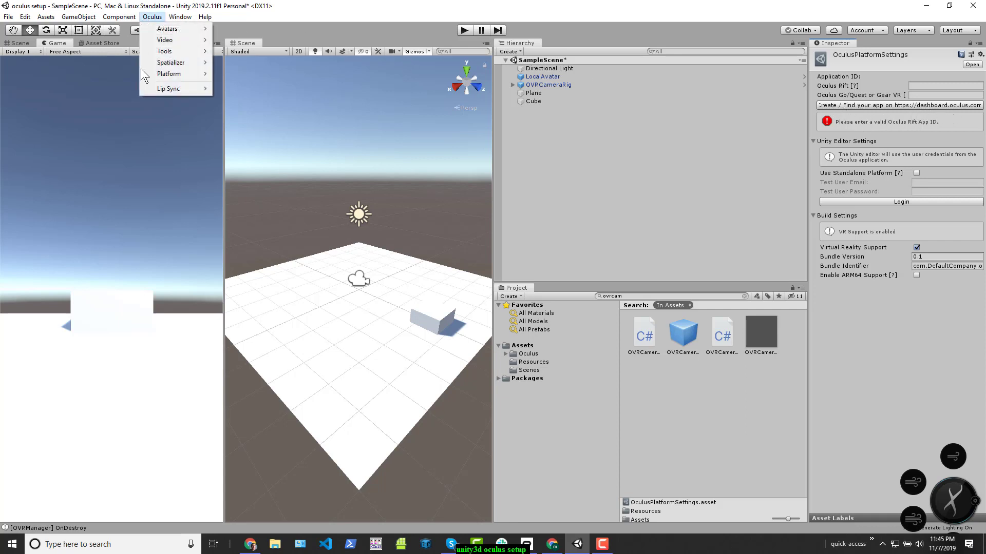
pyautogui.moveTo(203, 75)
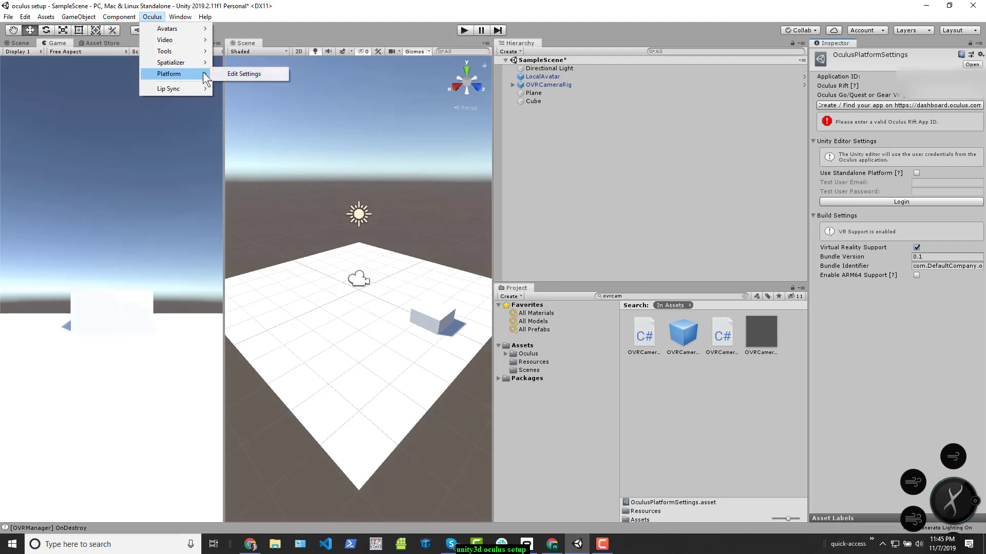
pyautogui.click(931, 101)
pyautogui.rightClick(940, 104)
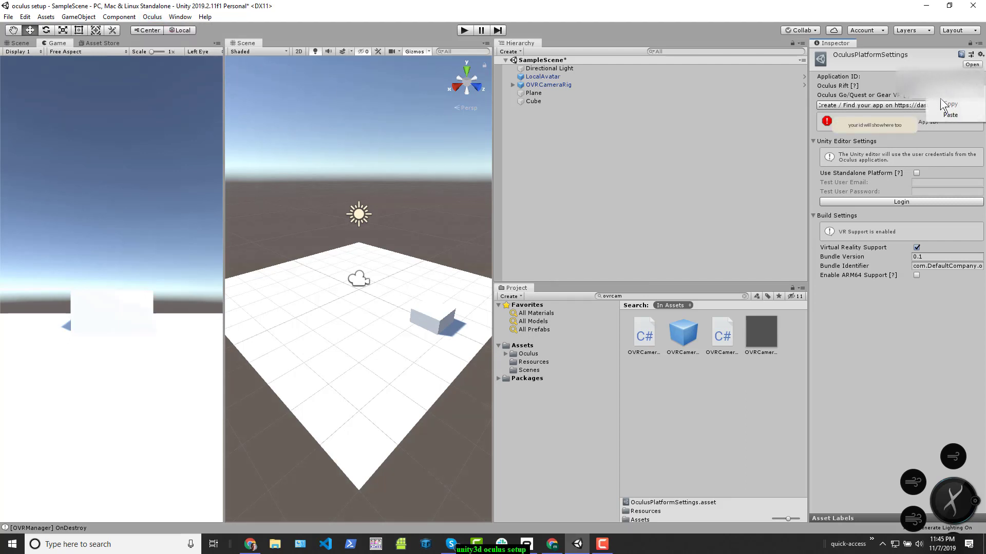
pyautogui.click(949, 115)
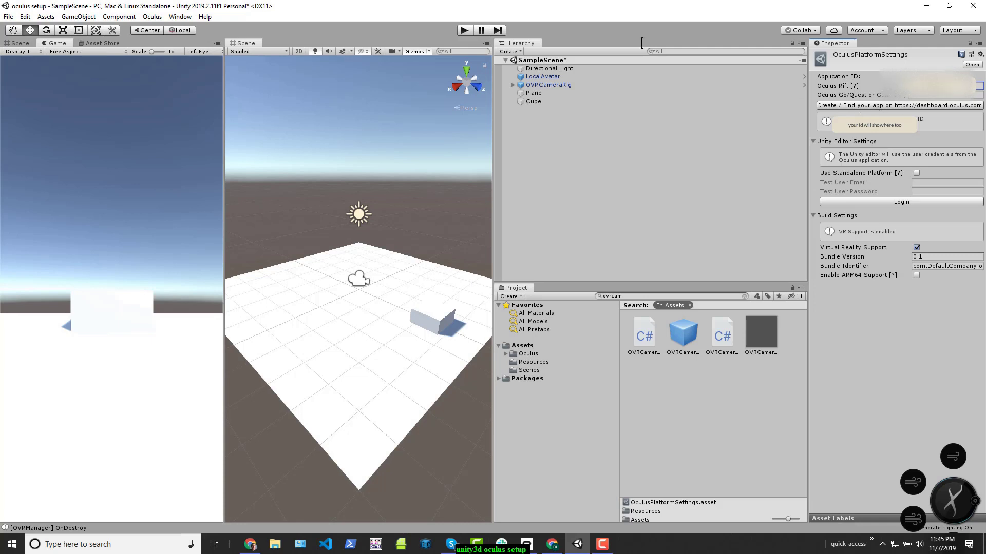
# Test the scene in play mode, inspecting the OVRCameraRig and LocalAvatar objects while it runs.
pyautogui.click(463, 29)
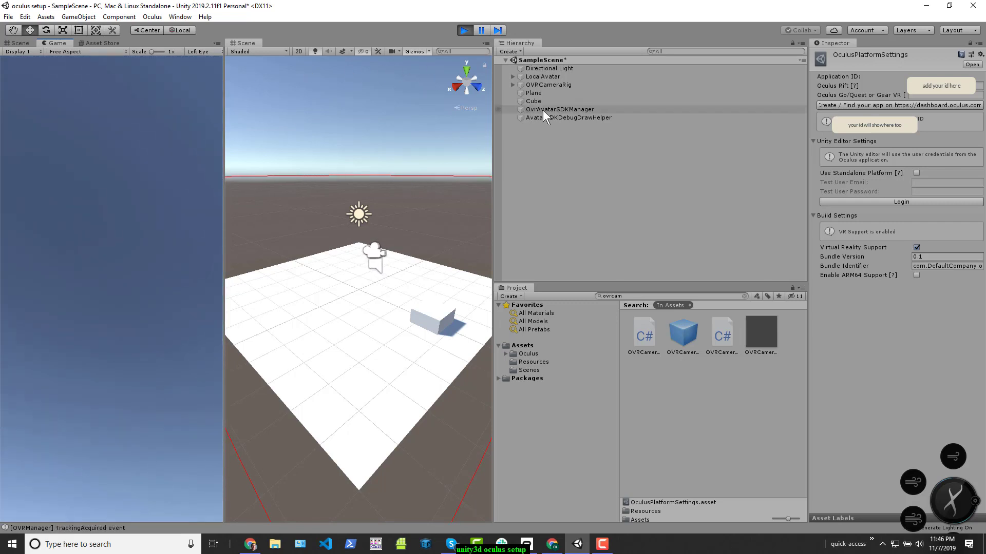
pyautogui.click(557, 84)
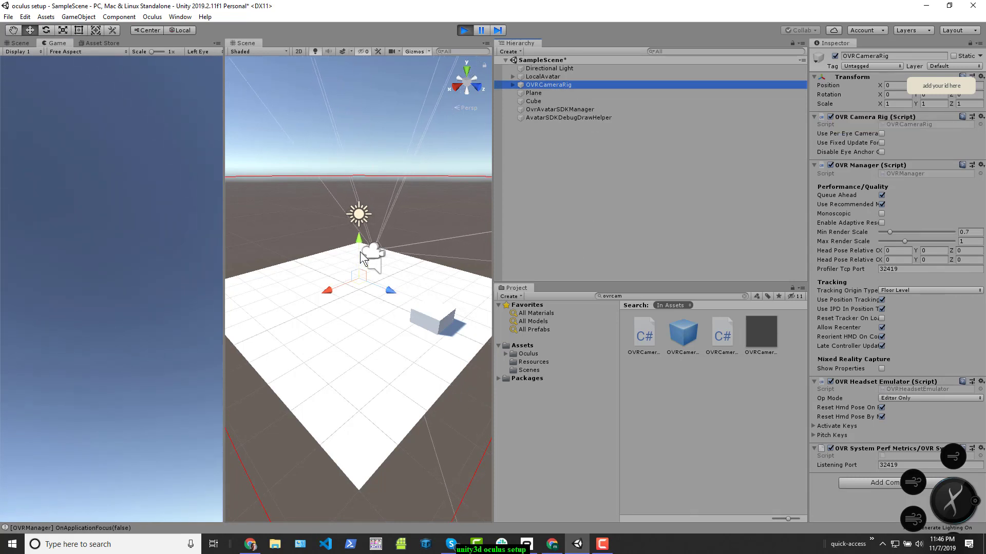
pyautogui.click(555, 77)
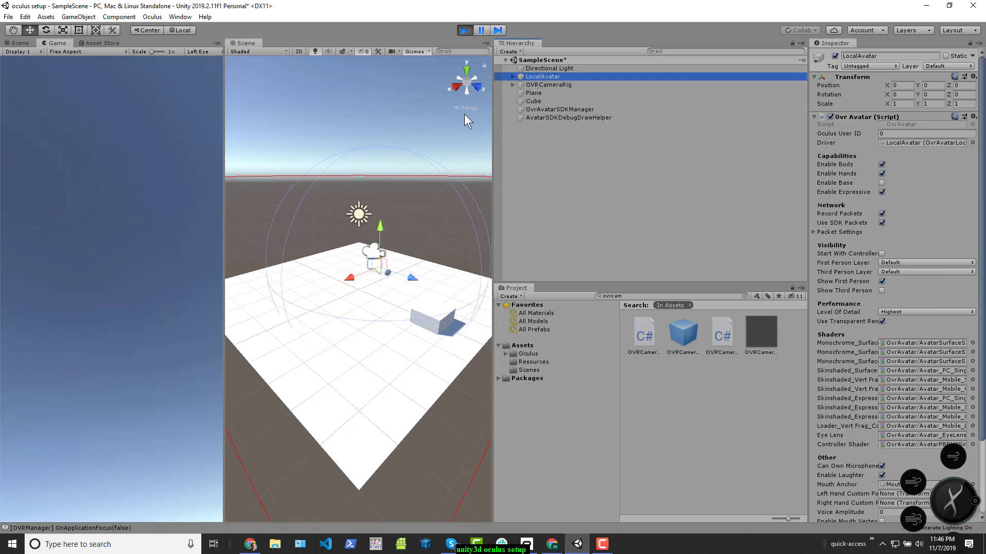
pyautogui.click(463, 31)
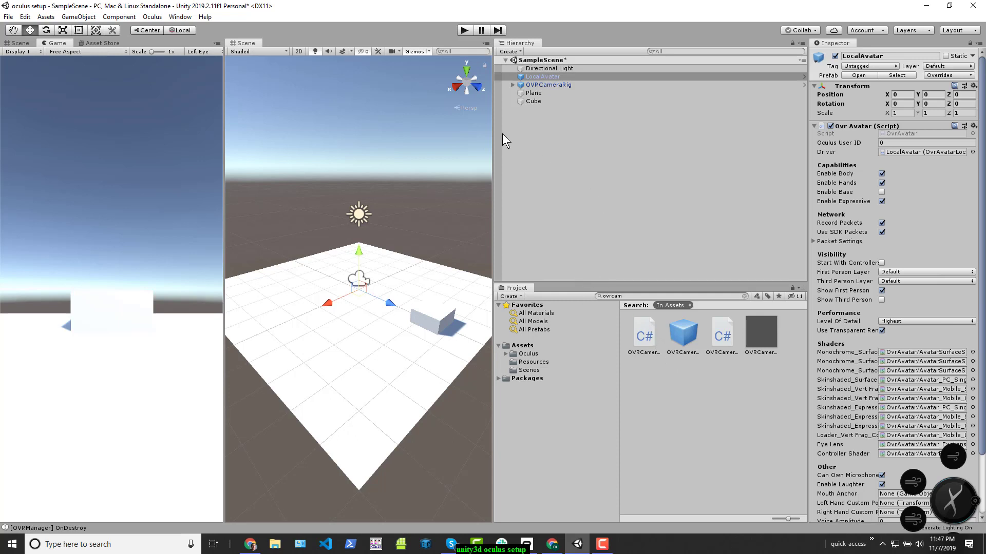
pyautogui.click(153, 17)
pyautogui.moveTo(163, 77)
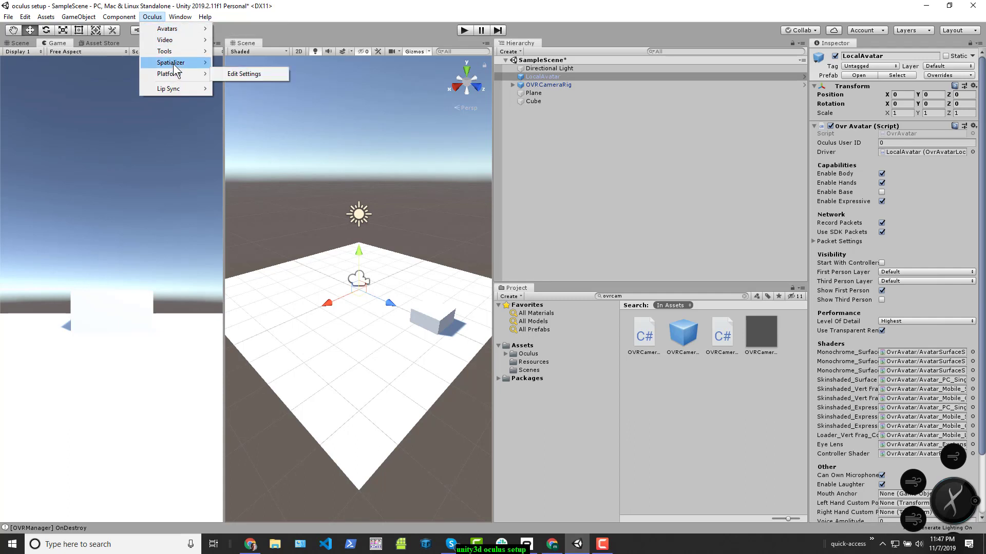
pyautogui.moveTo(175, 62)
pyautogui.moveTo(181, 40)
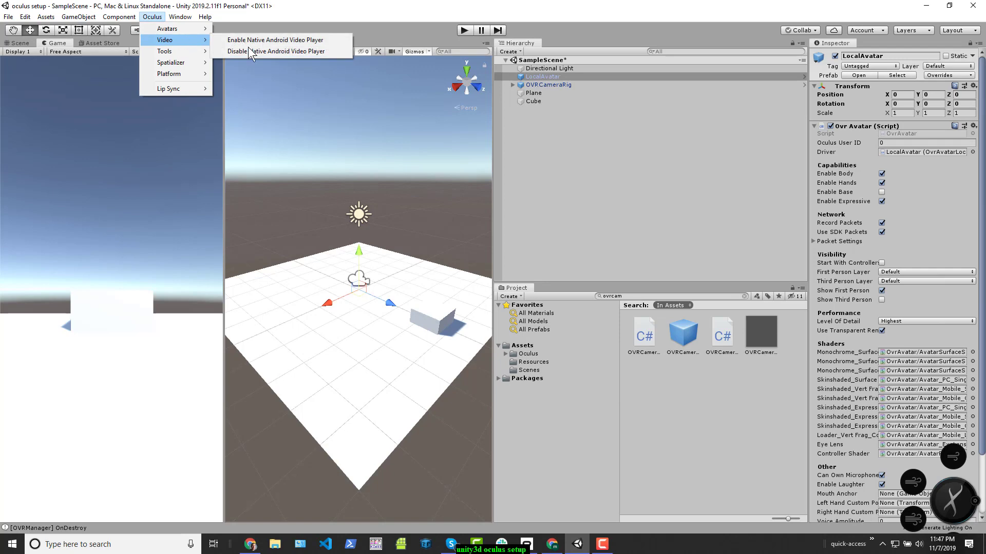
pyautogui.click(677, 147)
# Delete the LocalAvatar object from the scene.
pyautogui.click(567, 85)
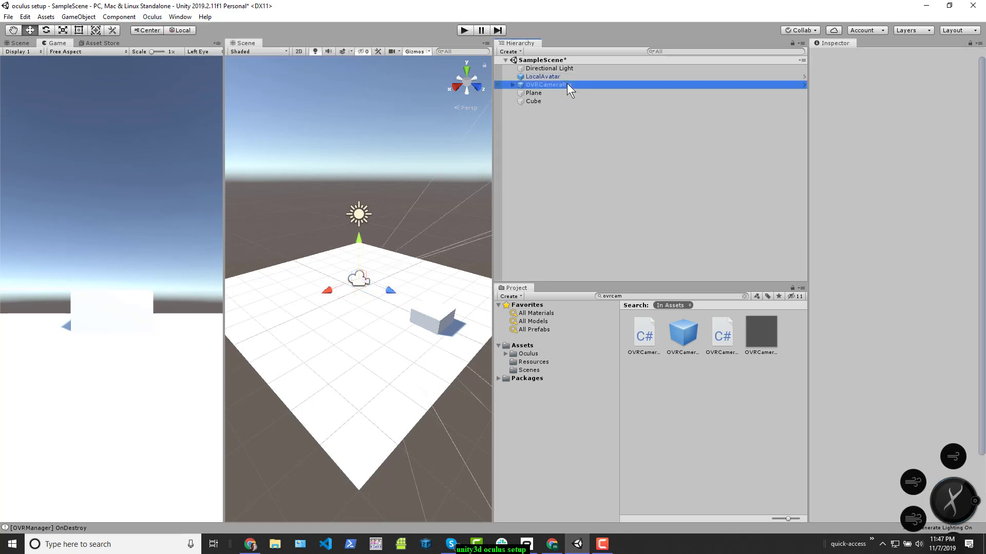
pyautogui.press('Down')
pyautogui.press('Up')
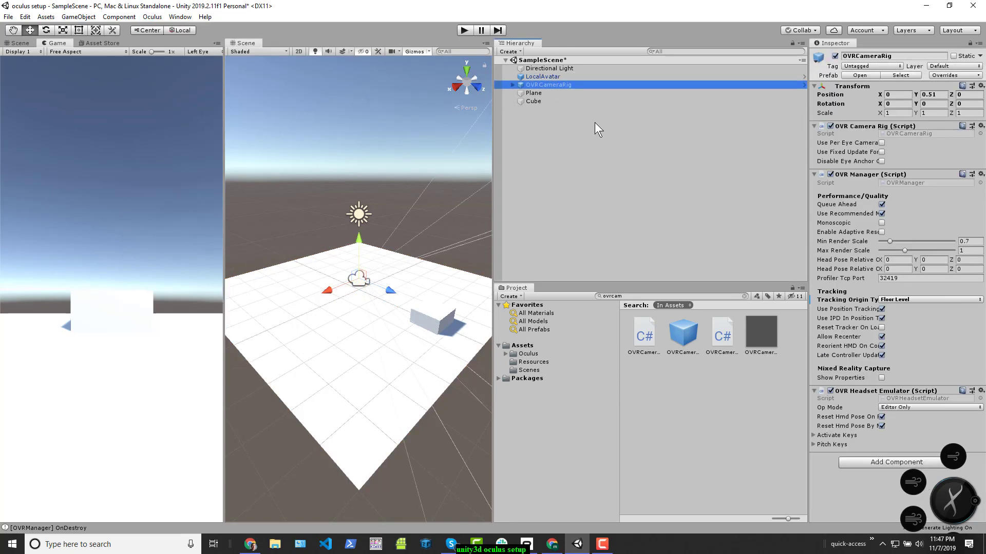
pyautogui.press('Up')
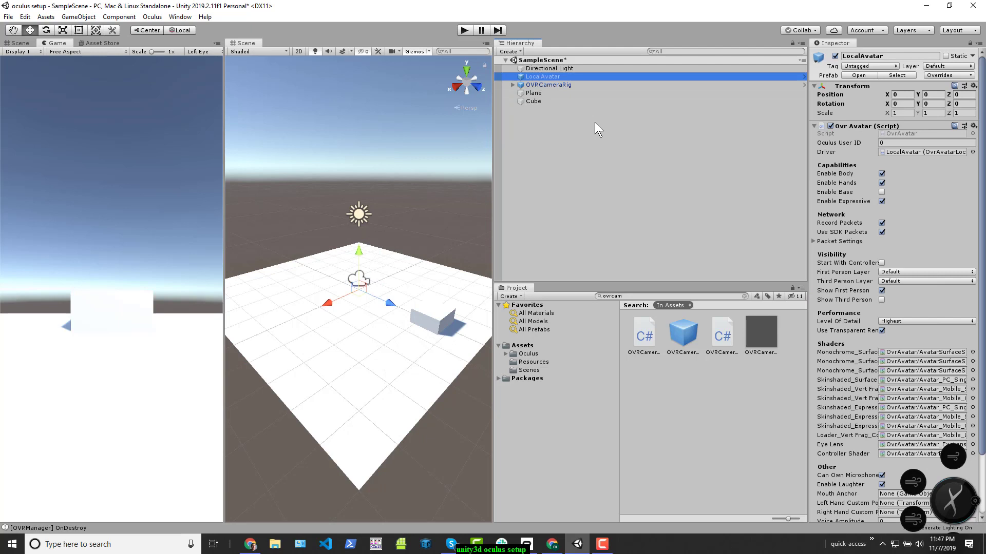
pyautogui.press('Delete')
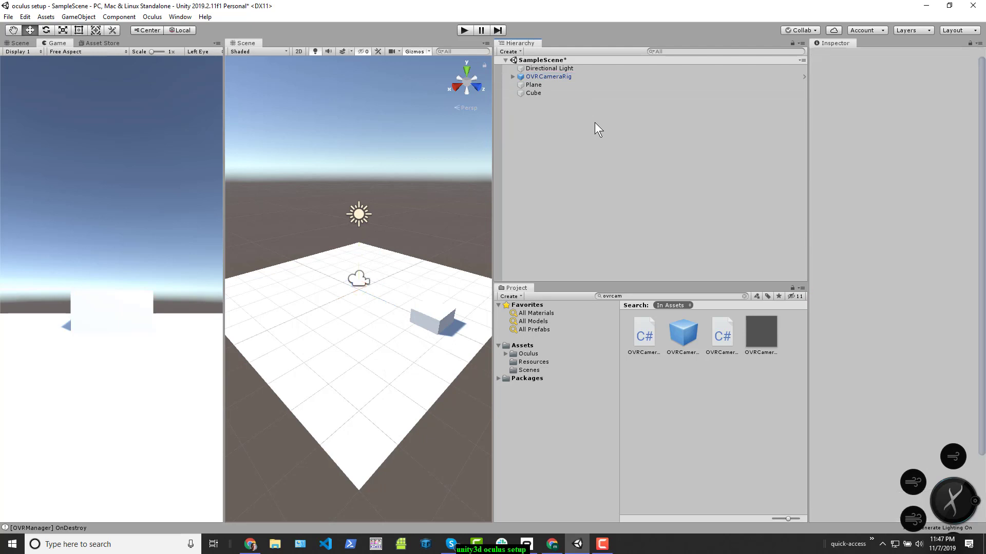
# Check the Plane and OVRCameraRig objects and clear the project asset search.
pyautogui.click(546, 87)
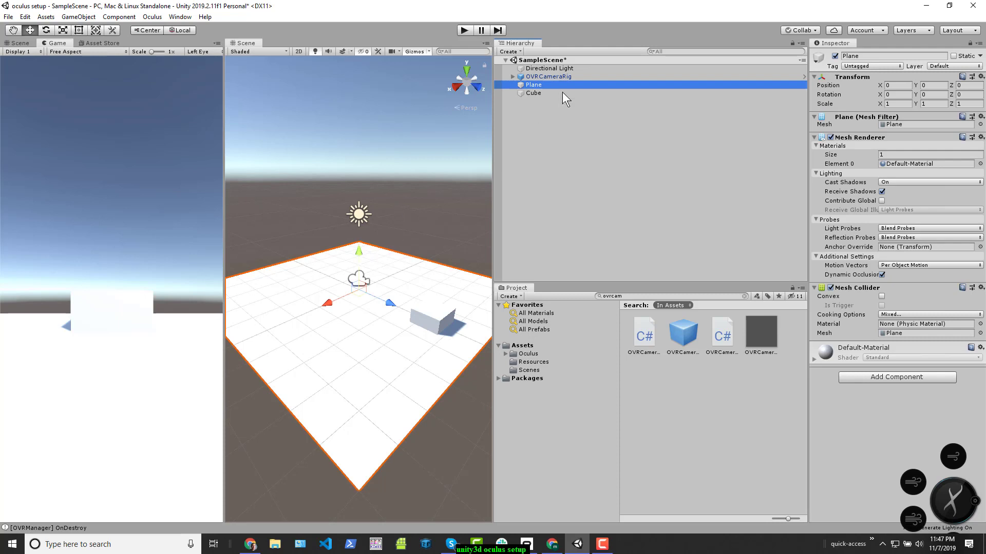
pyautogui.click(562, 77)
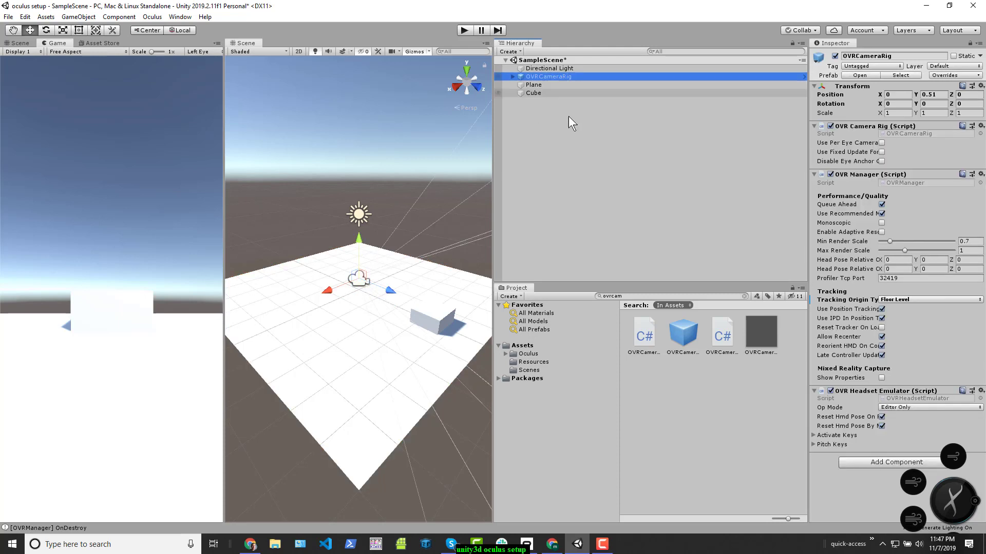
pyautogui.click(669, 294)
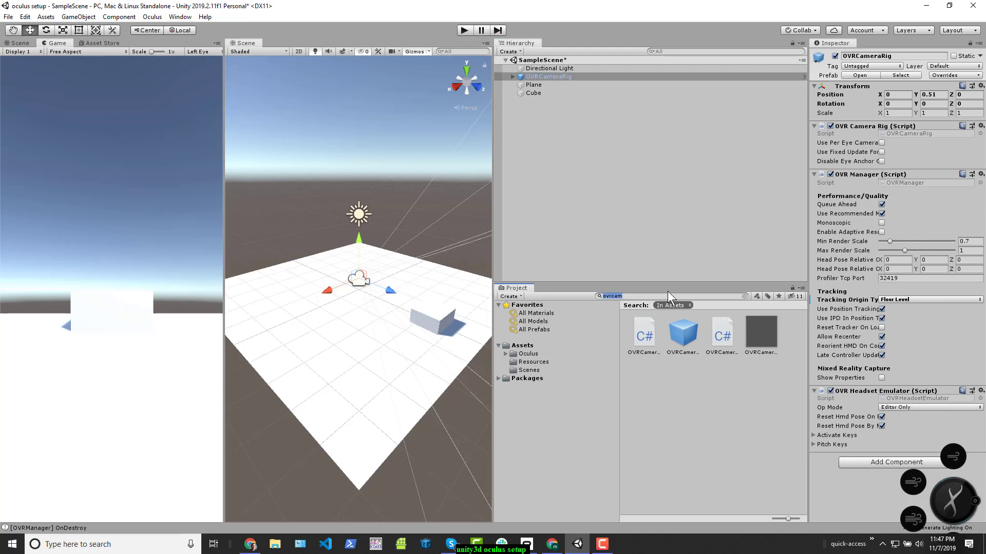
pyautogui.press('BackSpace')
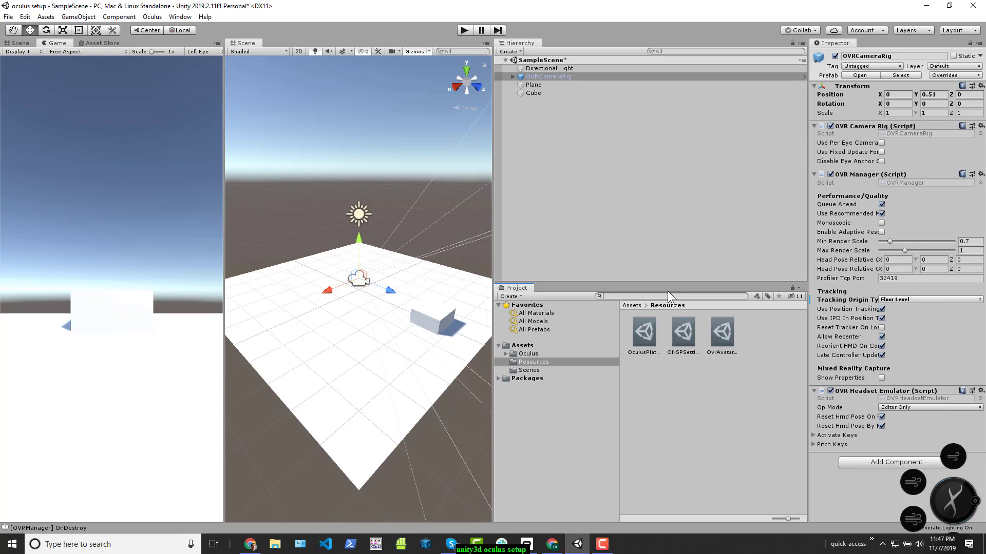
pyautogui.write('custome')
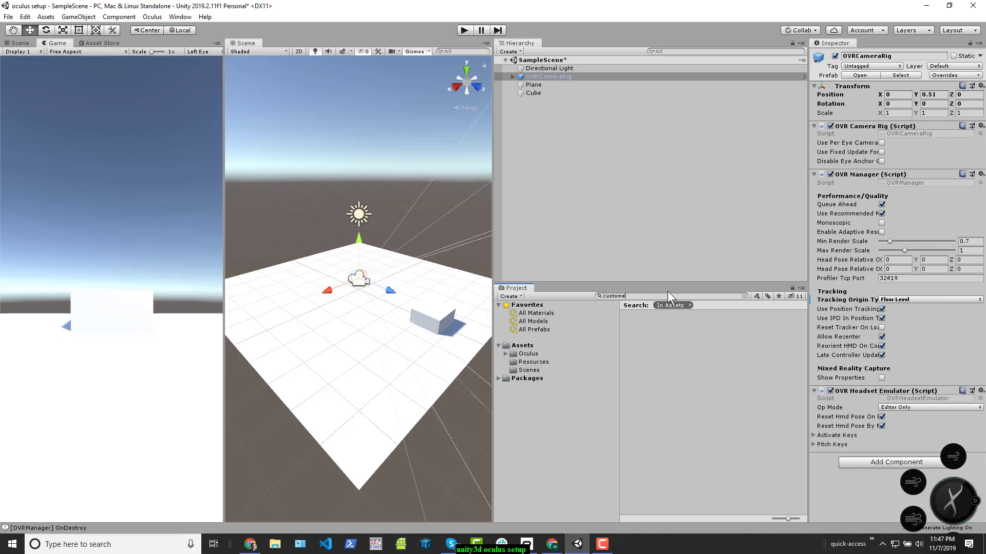
pyautogui.press('BackSpace')
pyautogui.press('BackSpace')
pyautogui.press('BackSpace')
pyautogui.press('BackSpace')
pyautogui.press('BackSpace')
pyautogui.press('BackSpace')
pyautogui.press('BackSpace')
# Search the project assets for "hand" and inspect the CustomHandRight and CustomHandLeft prefabs.
pyautogui.write('ha')
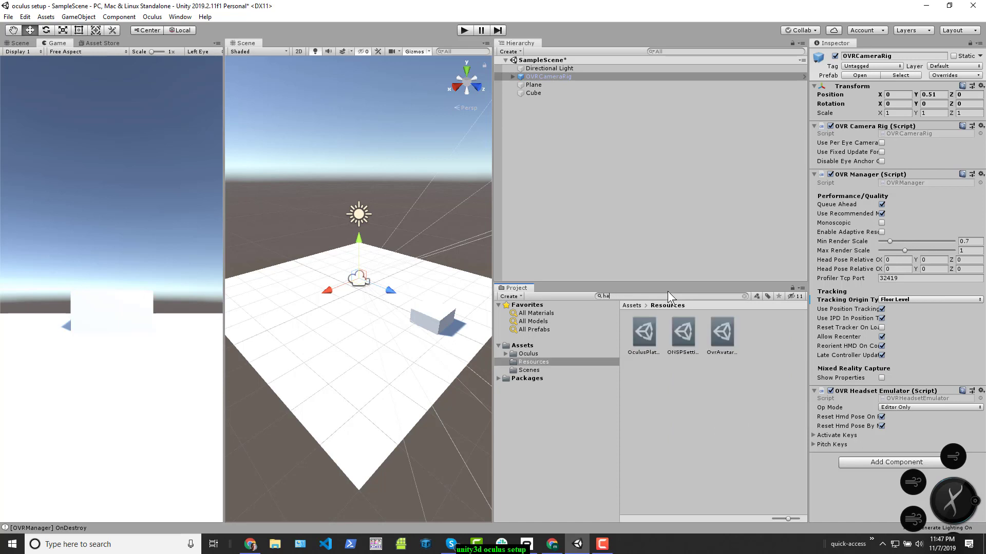
pyautogui.write('nd')
pyautogui.click(766, 337)
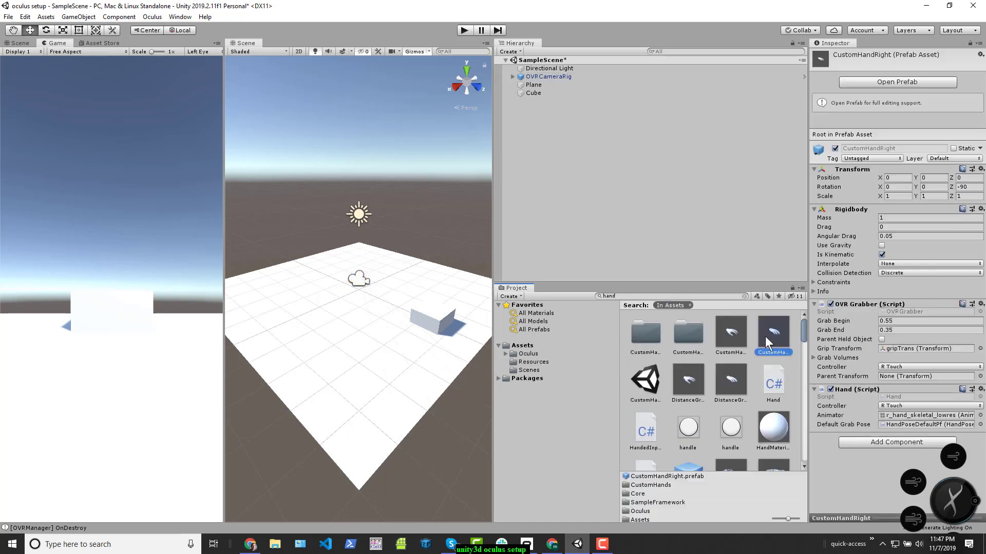
pyautogui.click(728, 325)
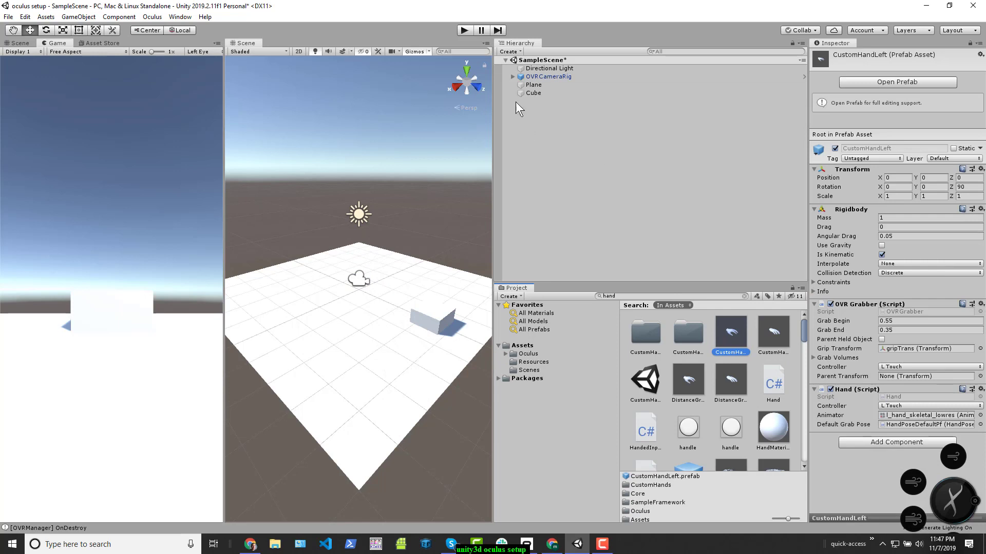
# Add the CustomHandLeft and CustomHandRight prefabs under the OVRCameraRig's TrackingSpace and test them briefly in play mode.
pyautogui.click(513, 77)
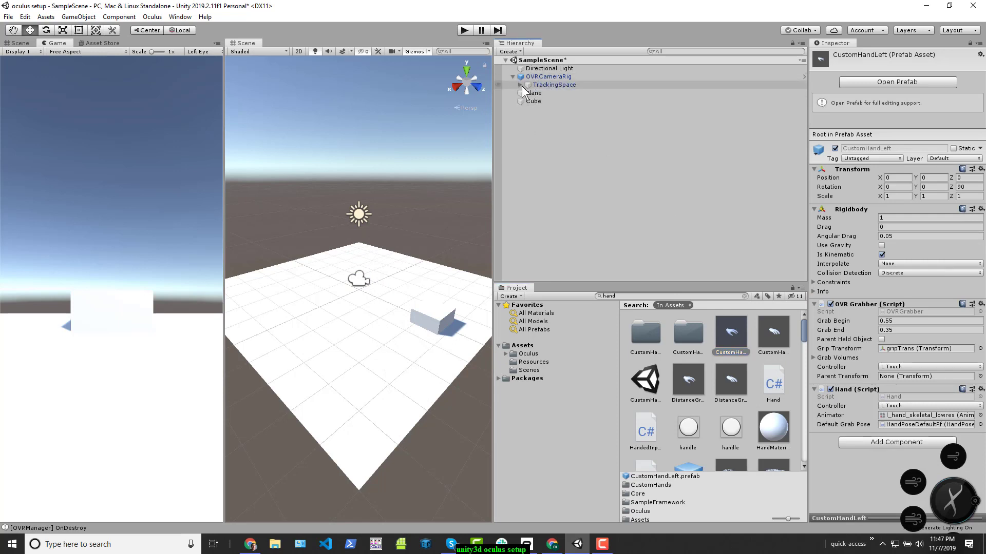
pyautogui.click(520, 85)
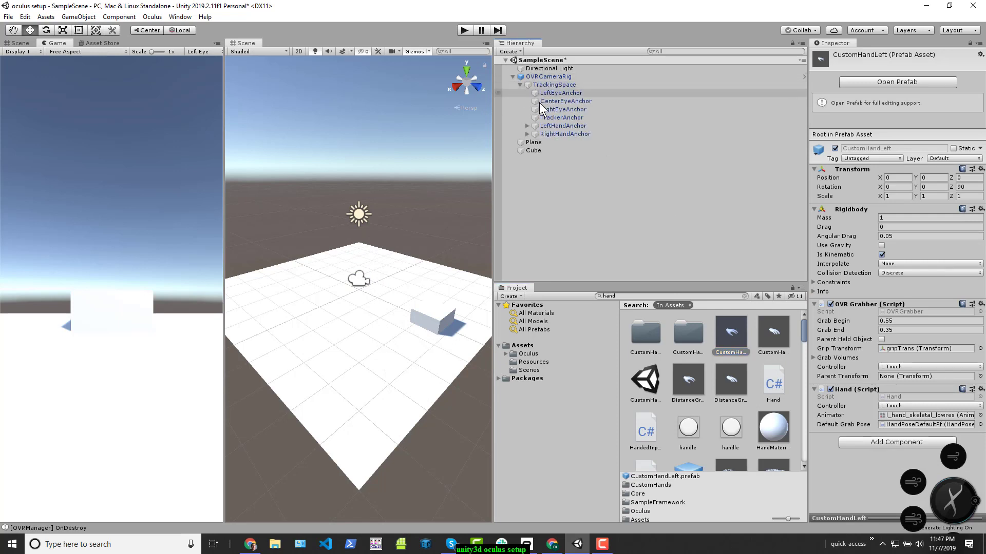
pyautogui.click(552, 126)
pyautogui.click(558, 133)
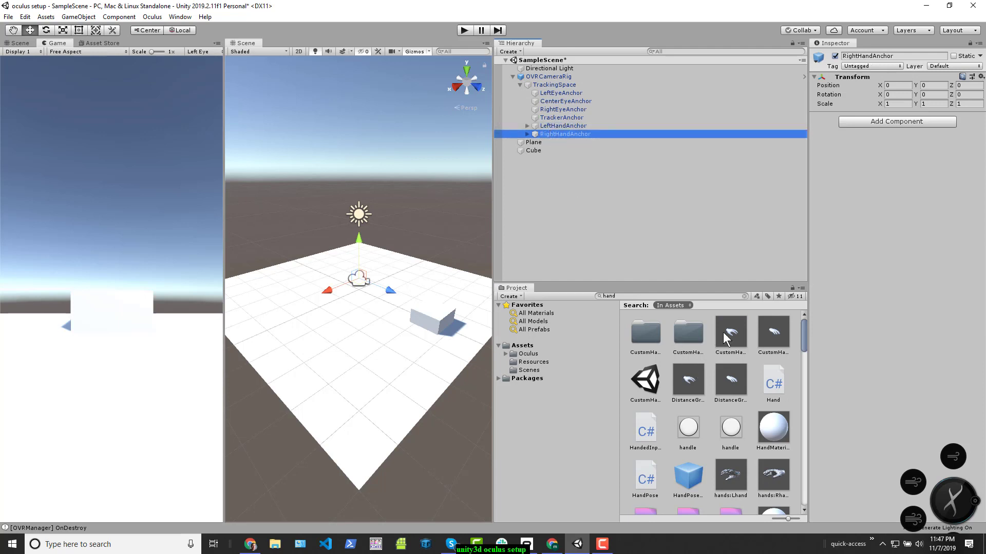
pyautogui.moveTo(725, 332); pyautogui.dragTo(552, 86)
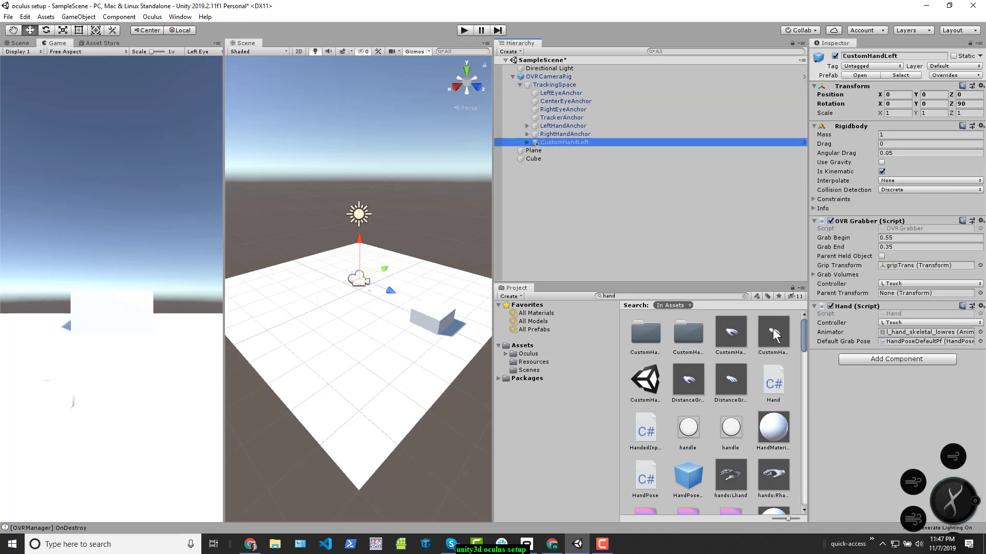
pyautogui.moveTo(772, 333); pyautogui.dragTo(544, 87)
pyautogui.click(462, 30)
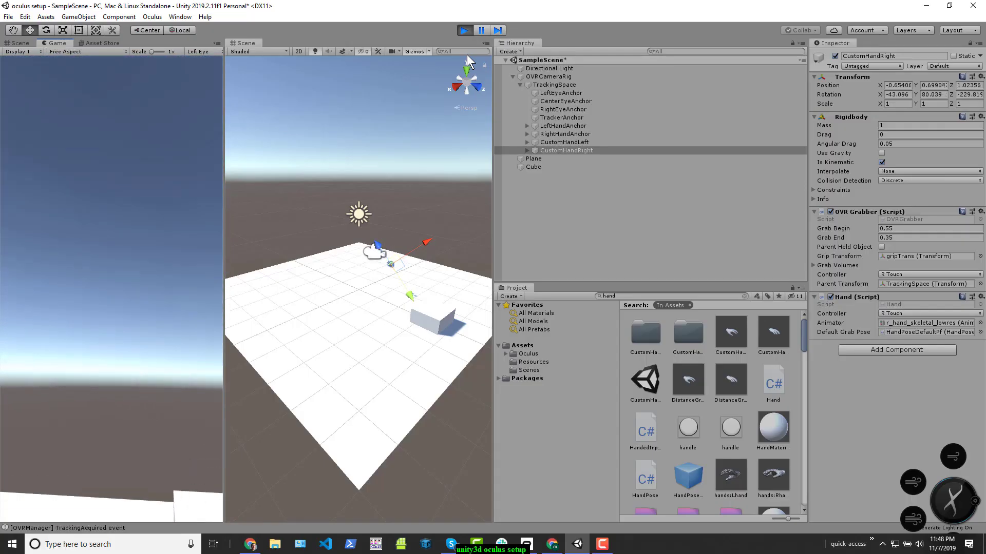
pyautogui.click(464, 29)
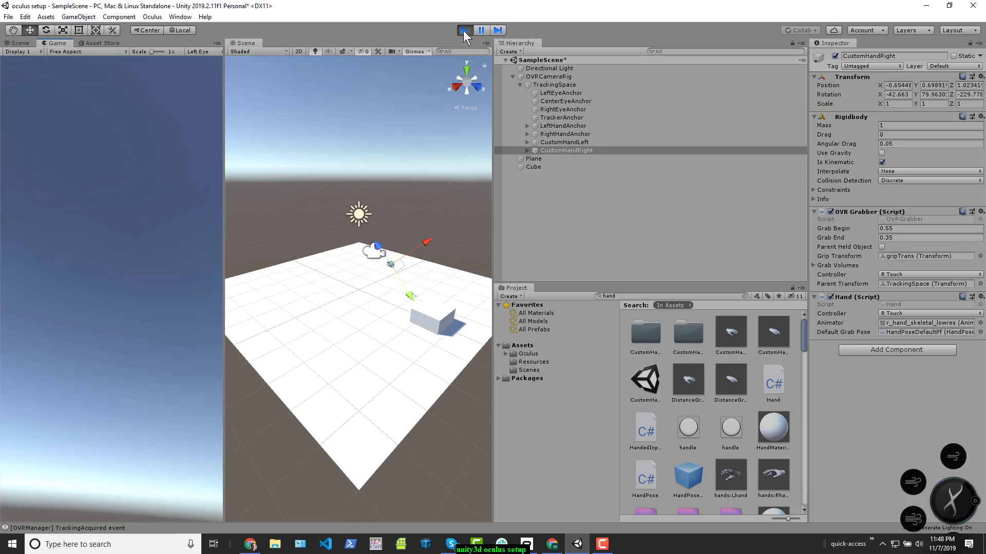
# Move CustomHandLeft under LeftHandAnchor and CustomHandRight under RightHandAnchor, and test the scene in play mode.
pyautogui.moveTo(547, 145)
pyautogui.mouseDown()
pyautogui.moveTo(560, 129)
pyautogui.moveTo(559, 161)
pyautogui.moveTo(565, 129)
pyautogui.moveTo(565, 151)
pyautogui.mouseUp()
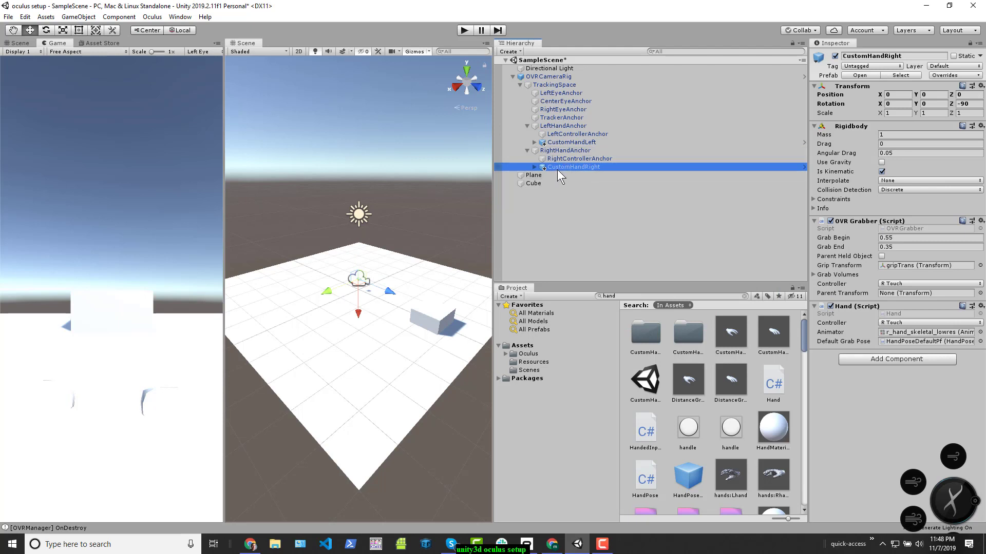
pyautogui.click(464, 29)
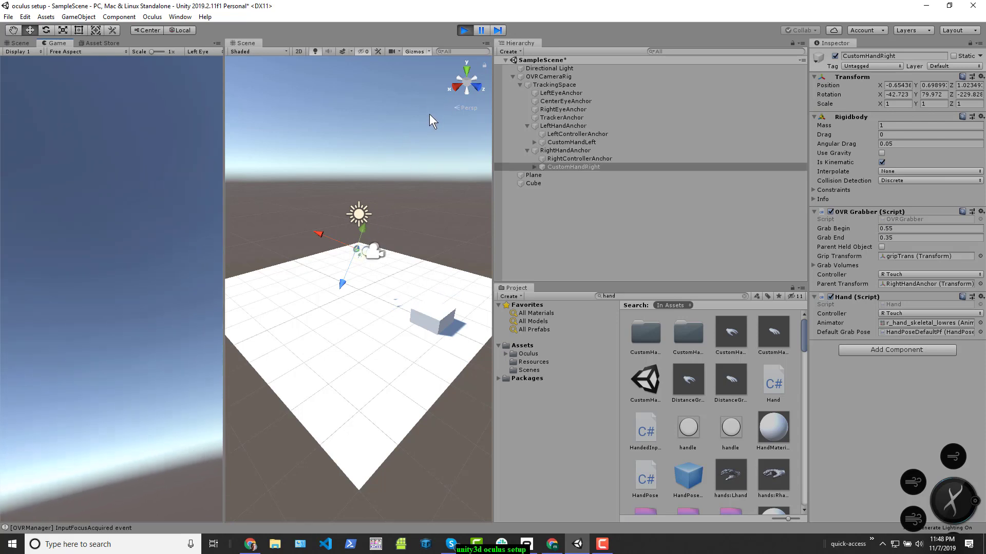
pyautogui.click(461, 30)
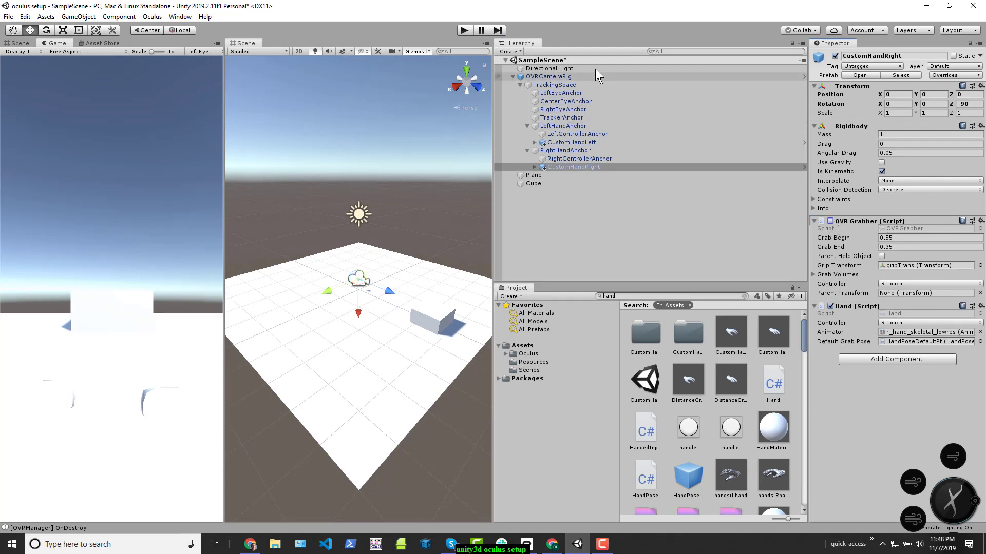
# Disable the OVR Grabber script on both CustomHandRight and CustomHandLeft, and run the scene again in play mode.
pyautogui.click(571, 142)
pyautogui.click(830, 221)
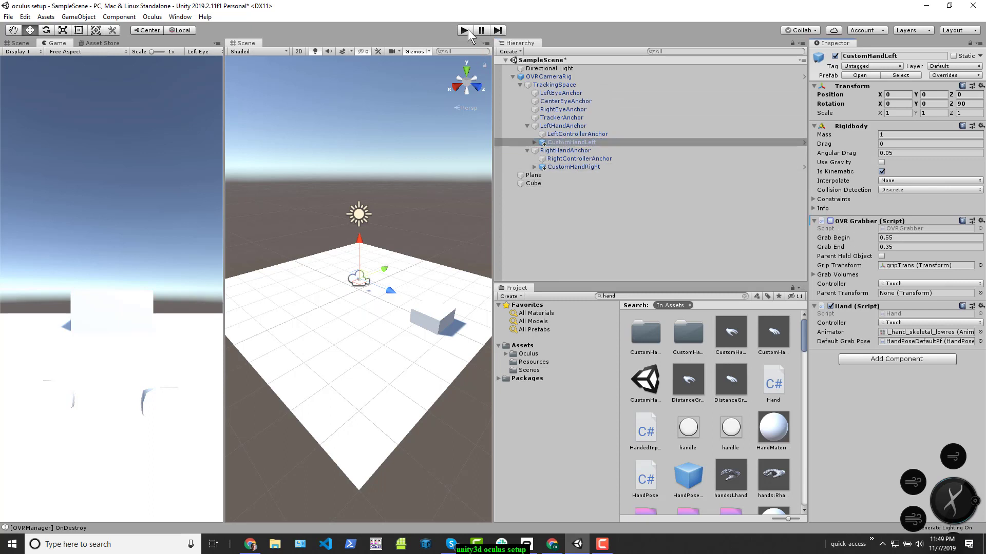
pyautogui.click(465, 30)
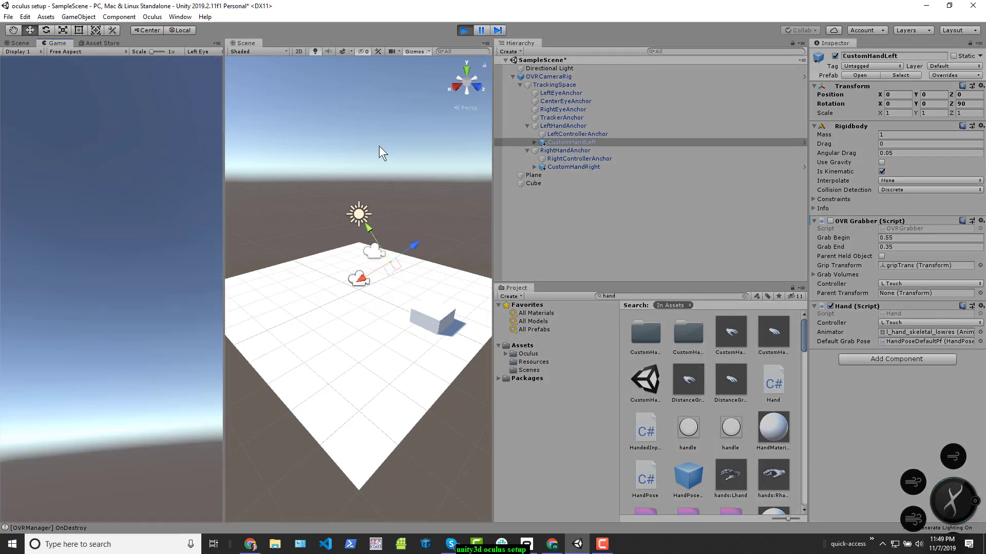